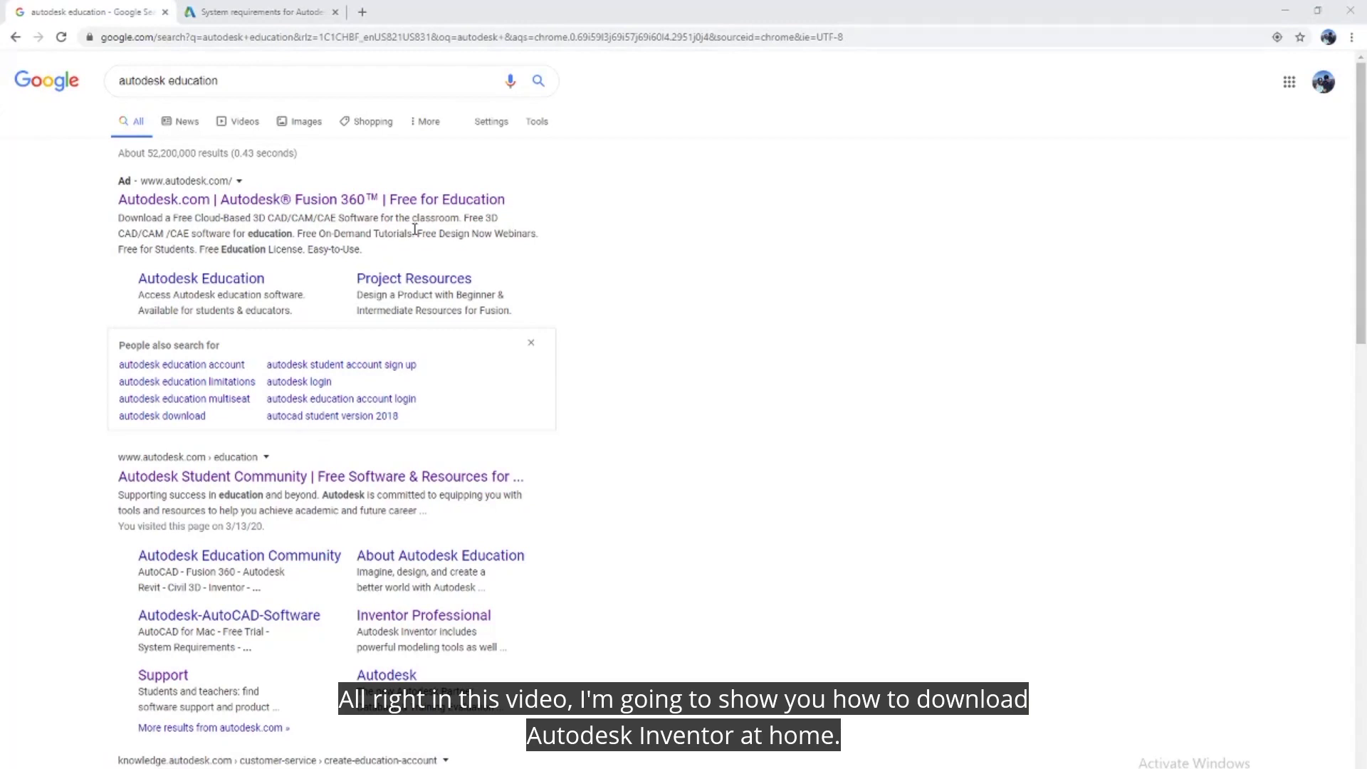
# Review the Inventor 2020 system requirements, highlighting minimum memory, graphics and complex-model entries.
pyautogui.click(211, 11)
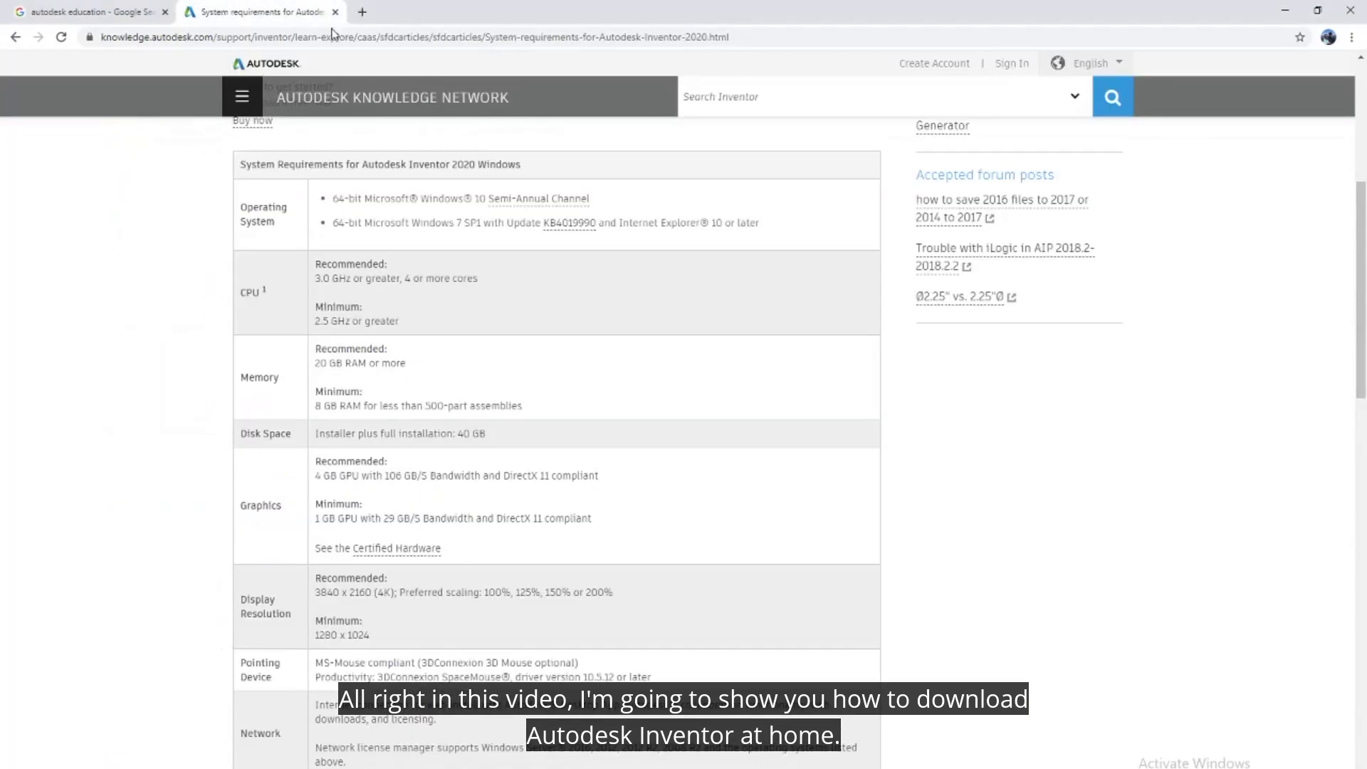
pyautogui.scroll(5, 603, 333)
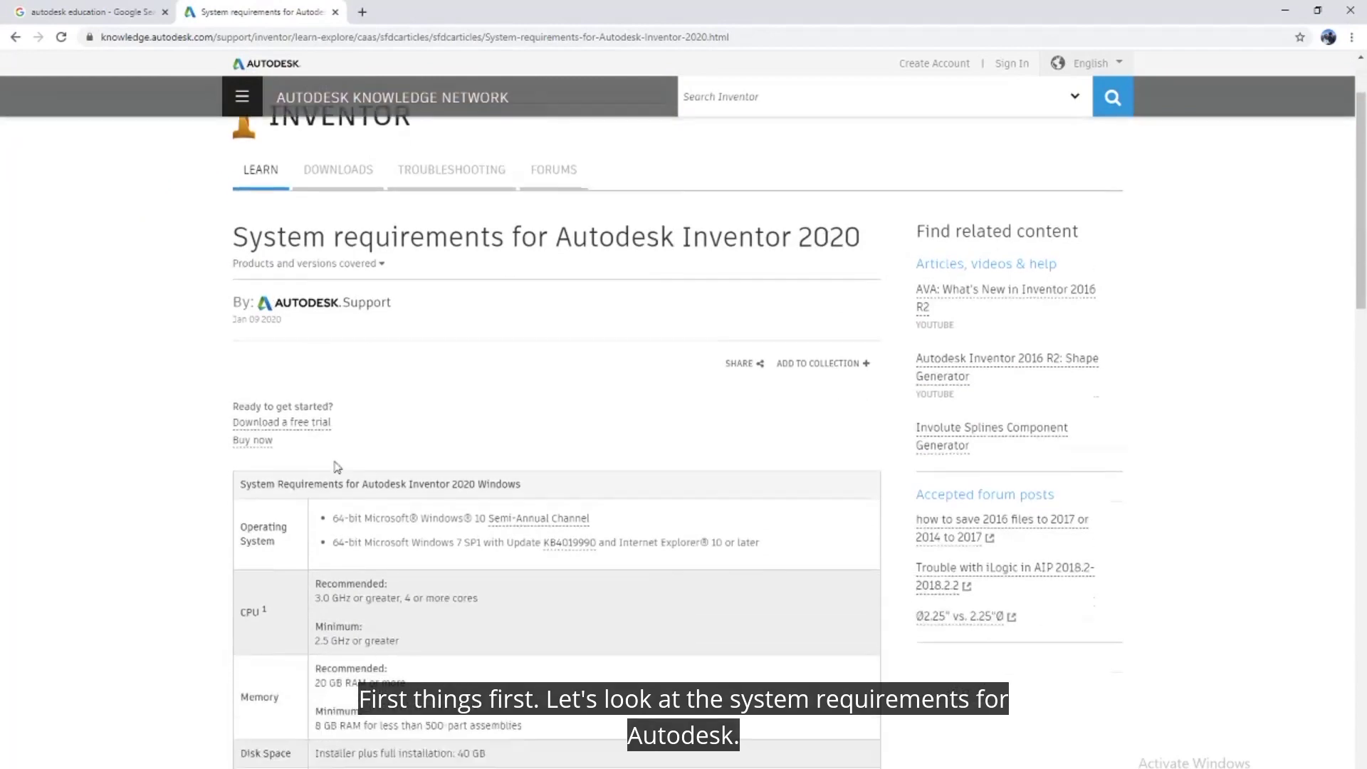
pyautogui.scroll(-3, 328, 413)
pyautogui.scroll(-3, 328, 414)
pyautogui.scroll(-1, 328, 412)
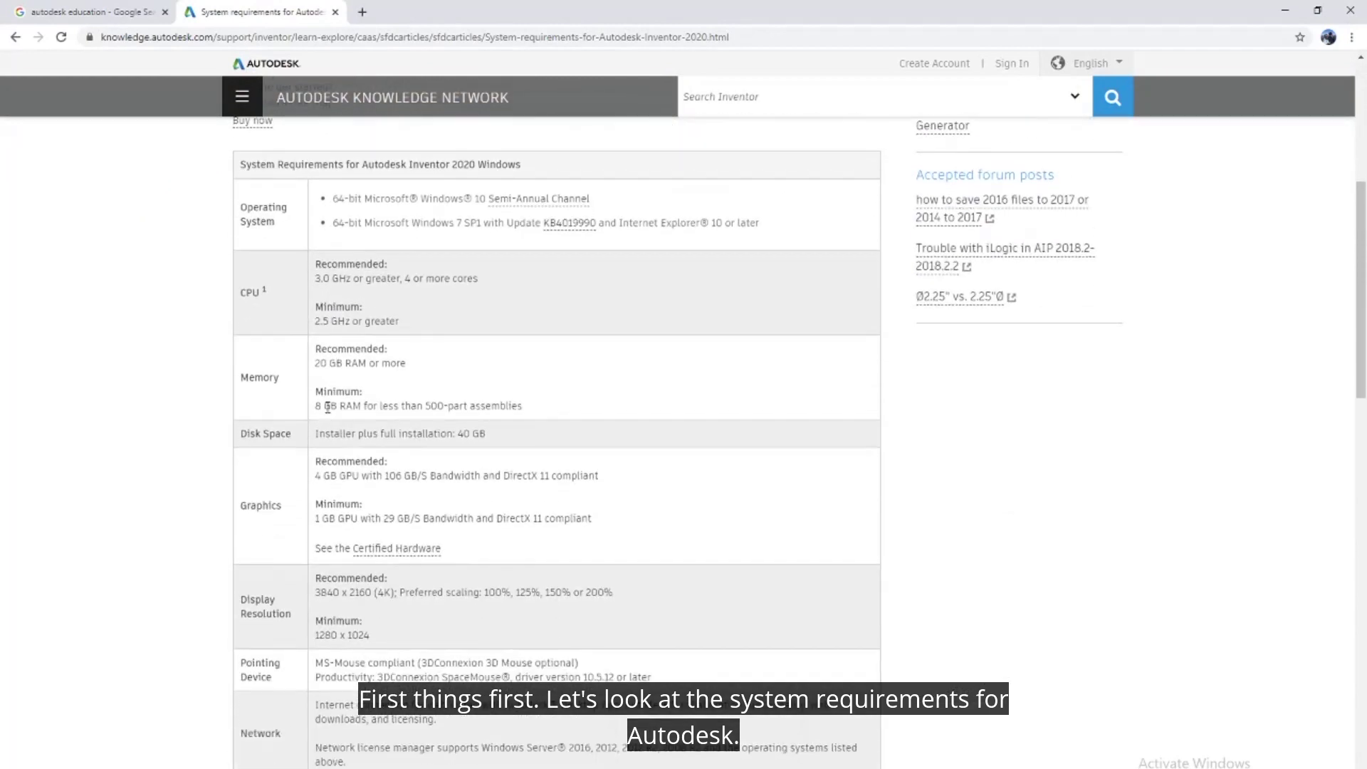
pyautogui.moveTo(421, 331); pyautogui.dragTo(313, 324)
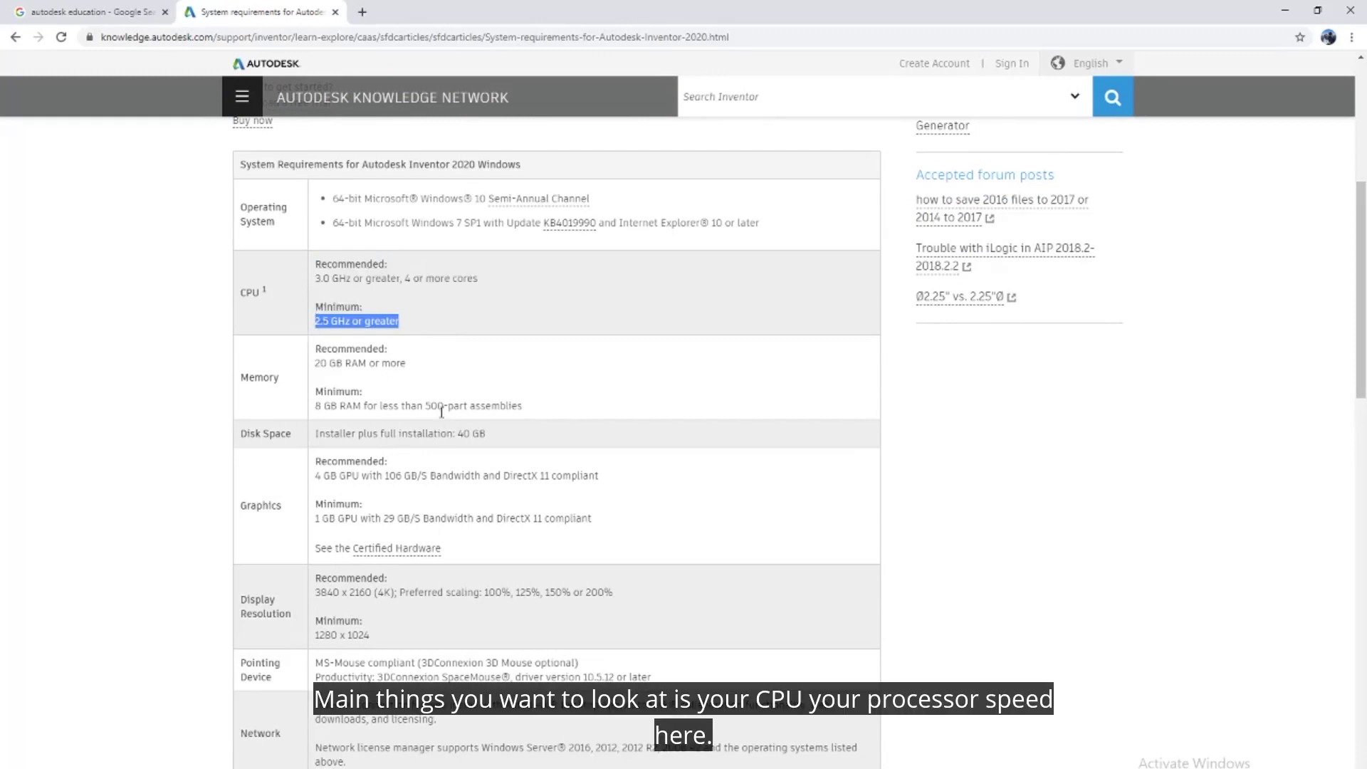
pyautogui.moveTo(312, 406); pyautogui.dragTo(367, 406)
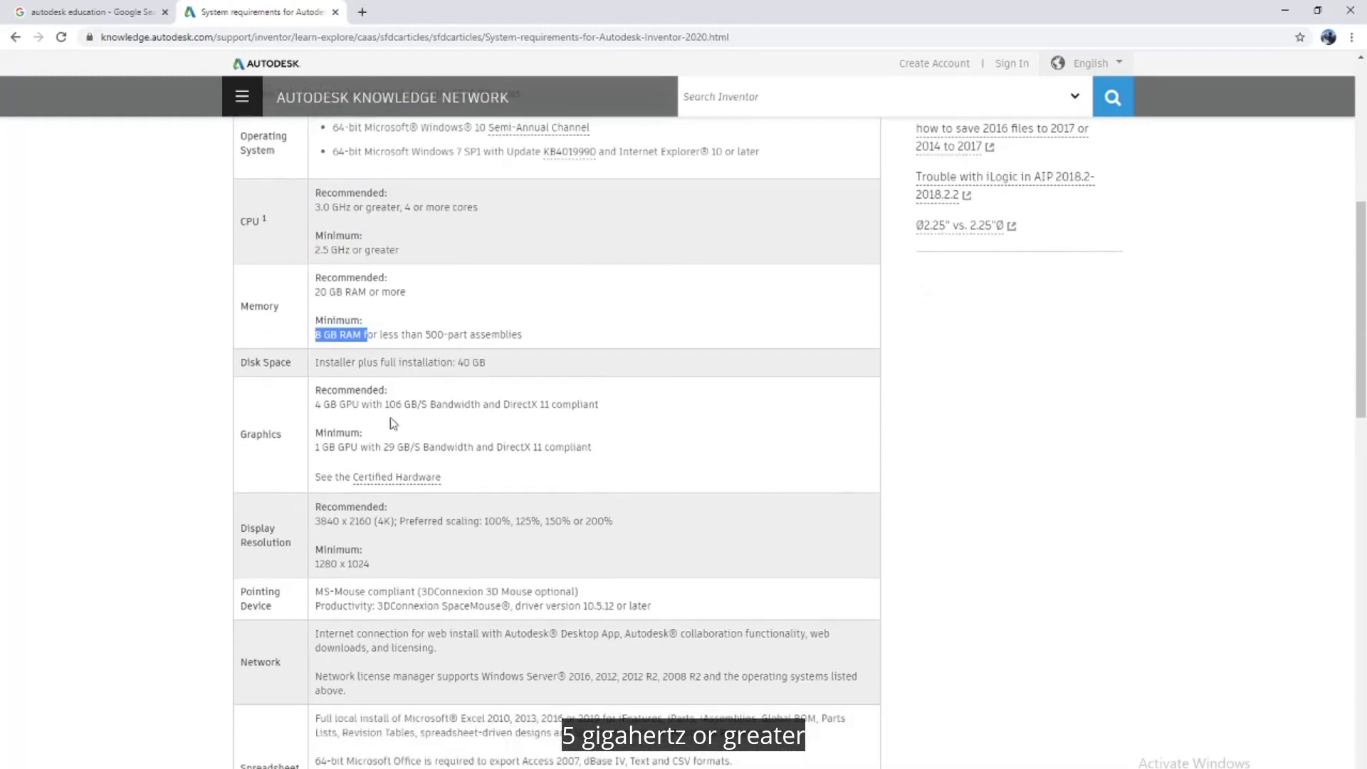
pyautogui.scroll(-1, 392, 422)
pyautogui.scroll(-1, 320, 406)
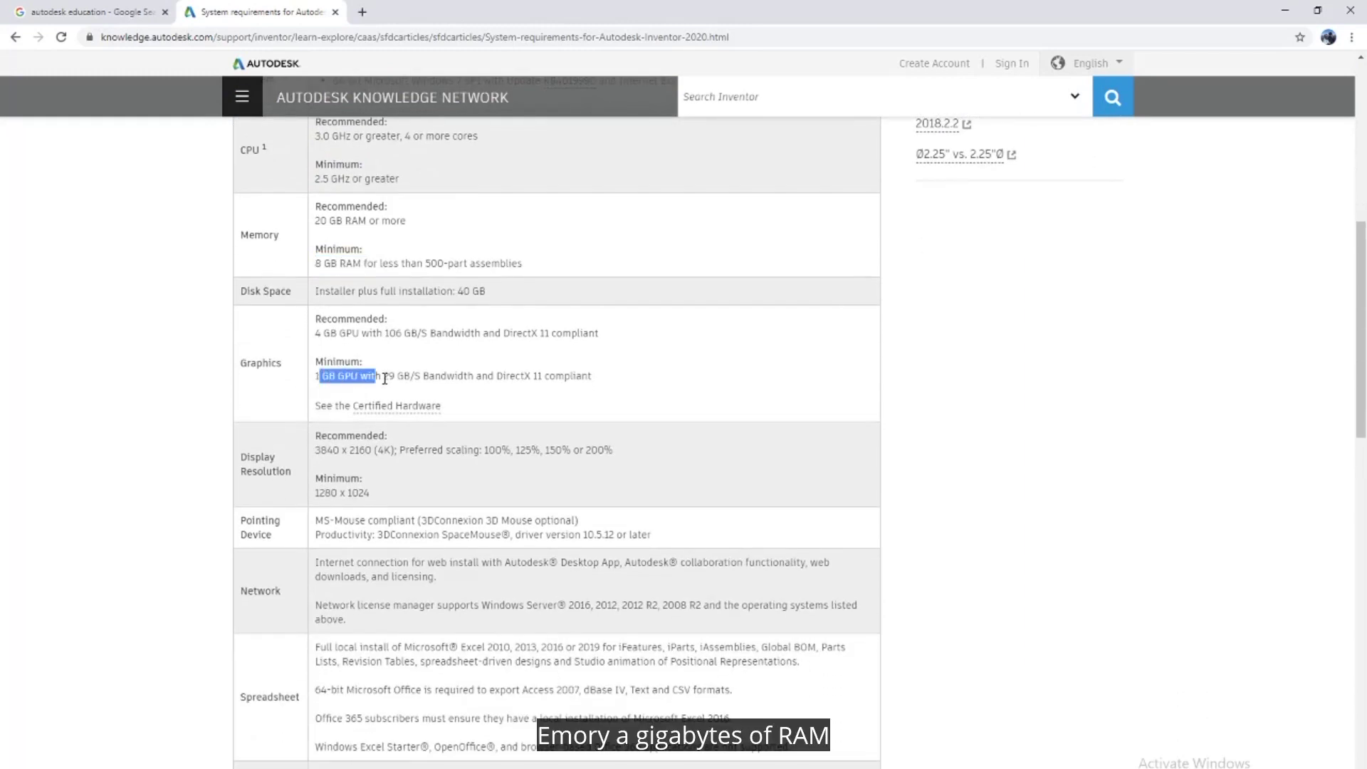
pyautogui.moveTo(316, 375); pyautogui.dragTo(590, 377)
pyautogui.click(512, 417)
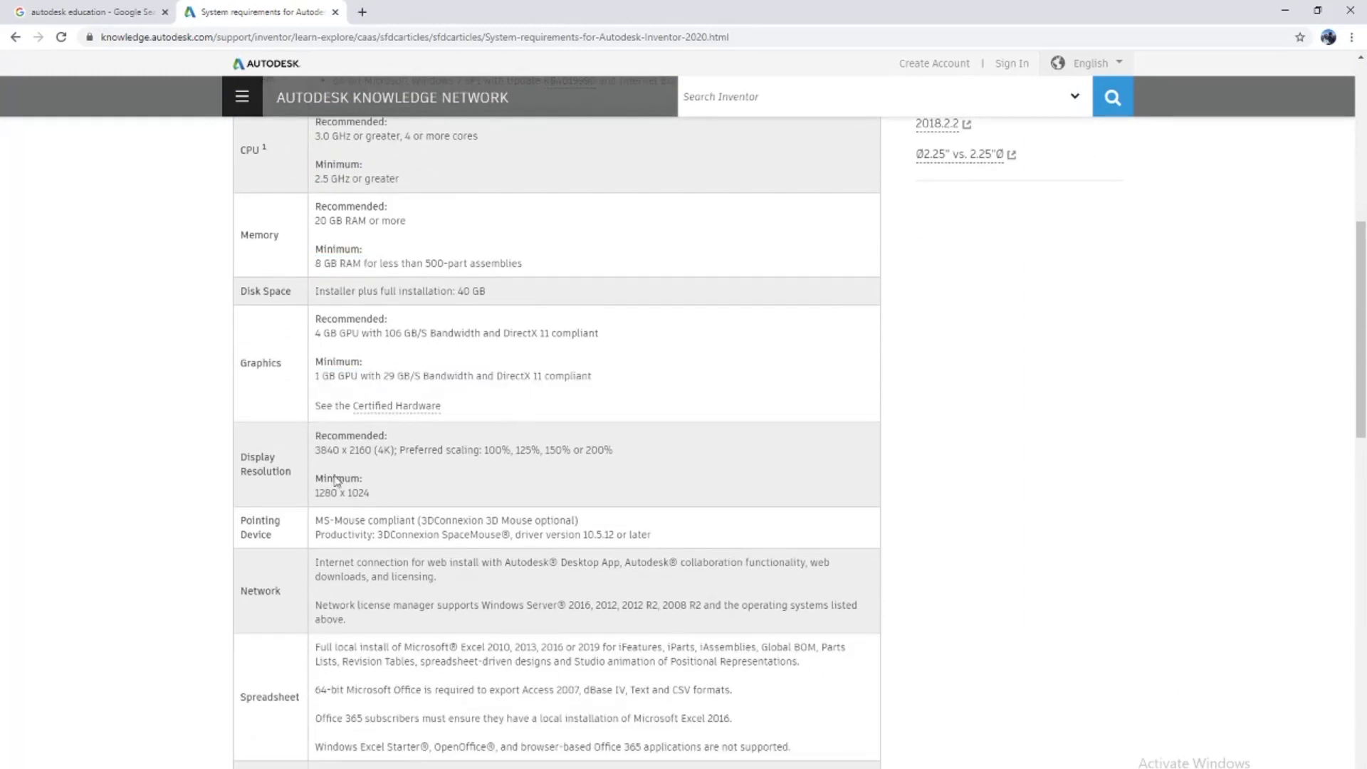
pyautogui.scroll(-1, 307, 456)
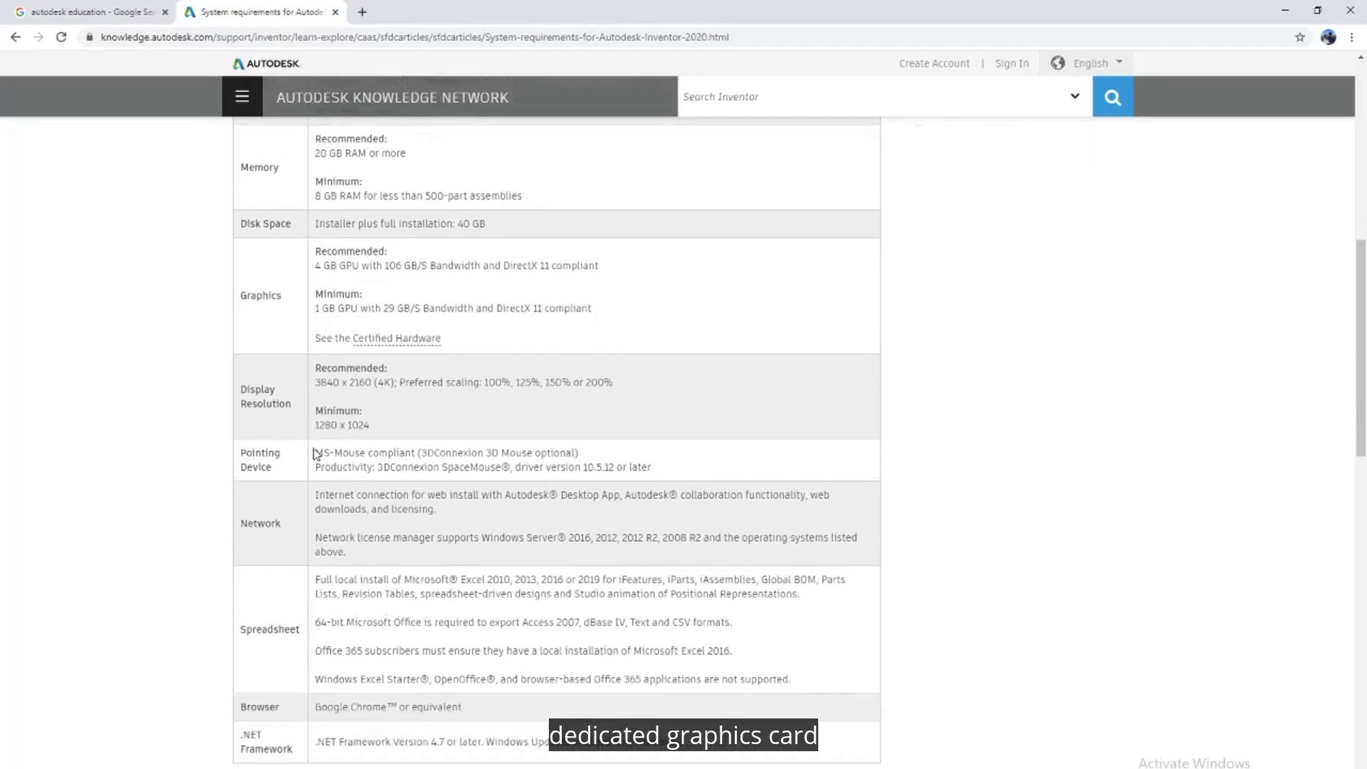
pyautogui.scroll(-1, 318, 449)
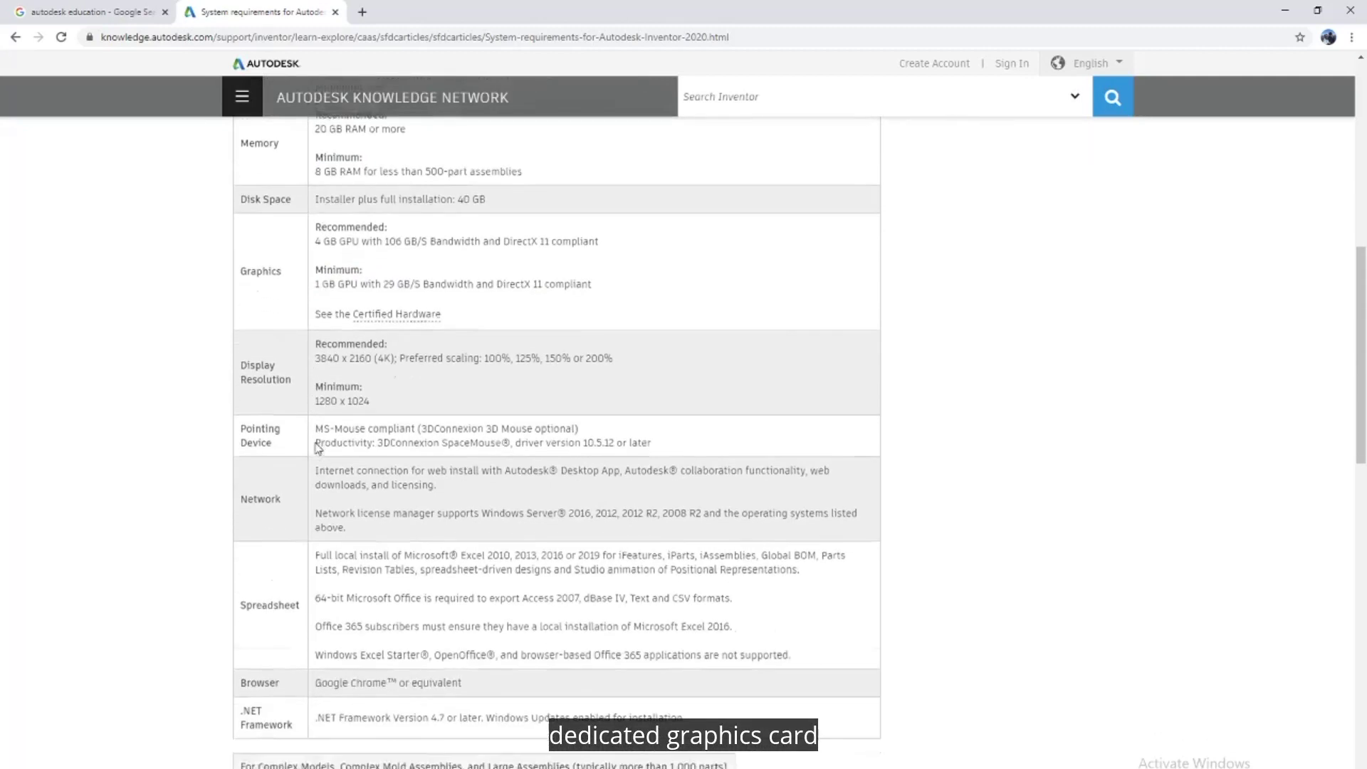
pyautogui.scroll(-1, 317, 449)
pyautogui.scroll(-1, 318, 448)
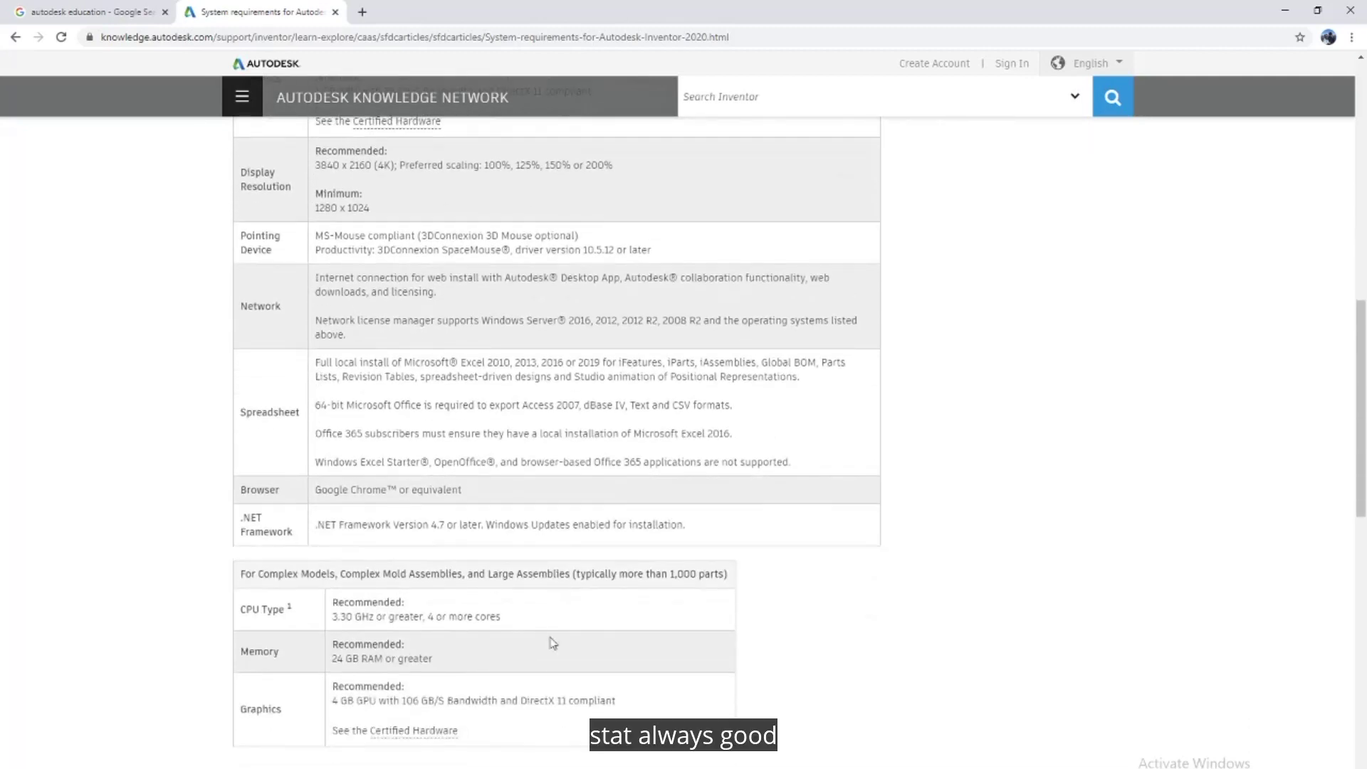
pyautogui.moveTo(460, 732)
pyautogui.mouseDown()
pyautogui.moveTo(274, 592)
pyautogui.moveTo(235, 611)
pyautogui.mouseUp()
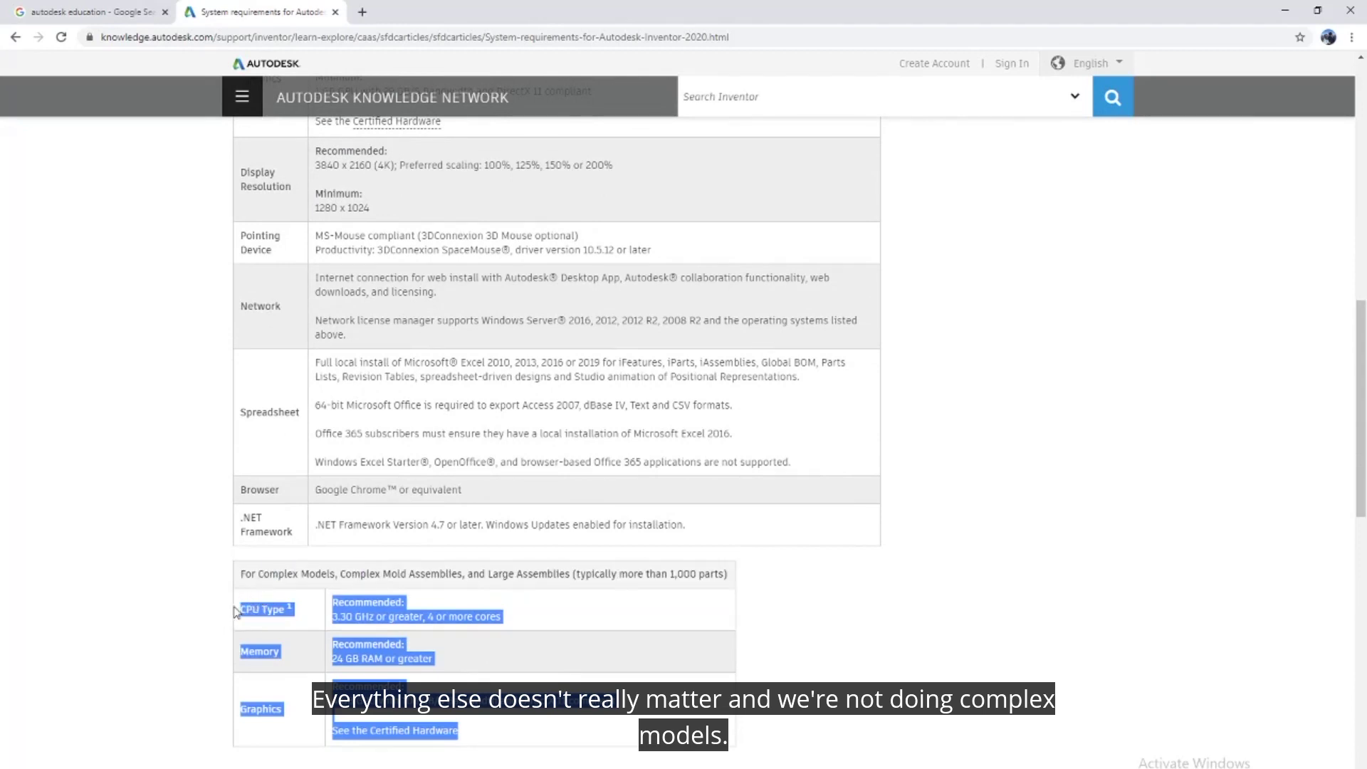
pyautogui.doubleClick(525, 573)
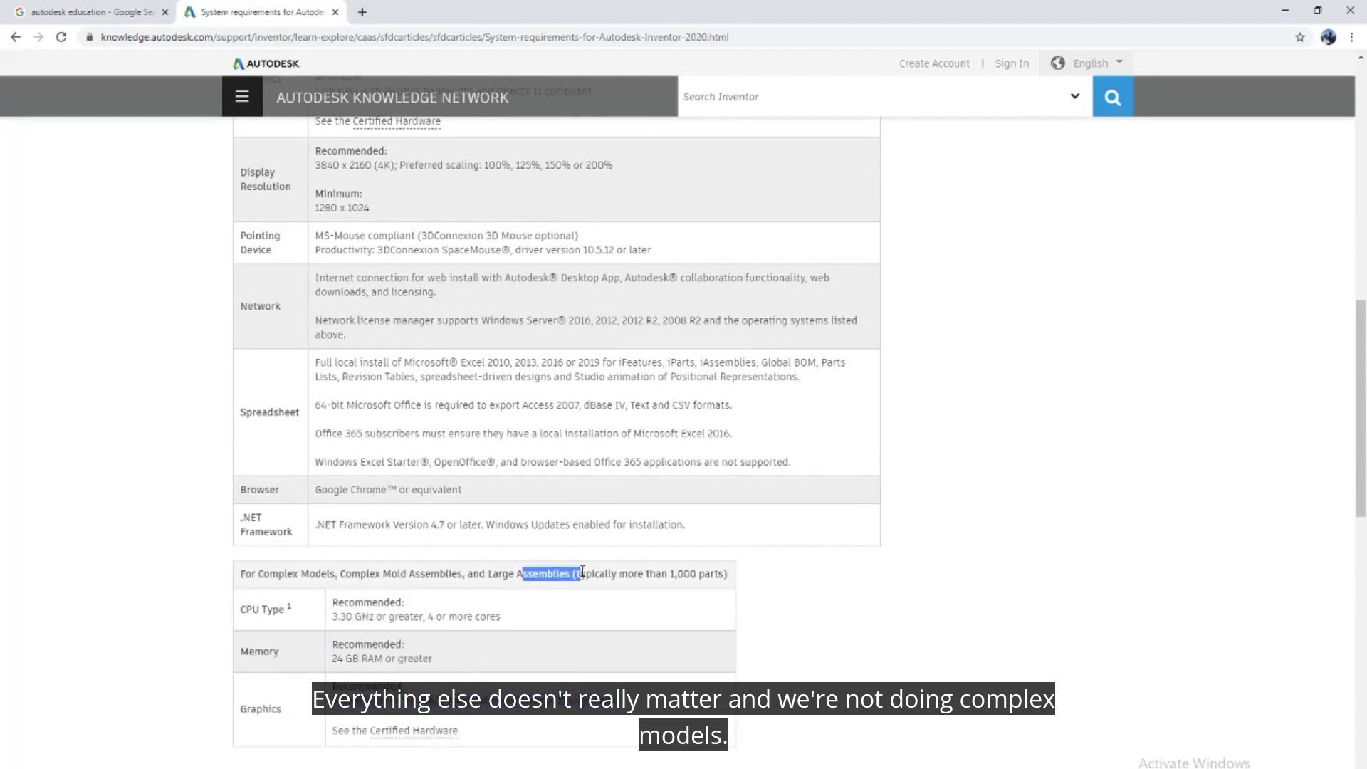
pyautogui.click(559, 598)
pyautogui.scroll(2, 502, 630)
pyautogui.scroll(3, 386, 539)
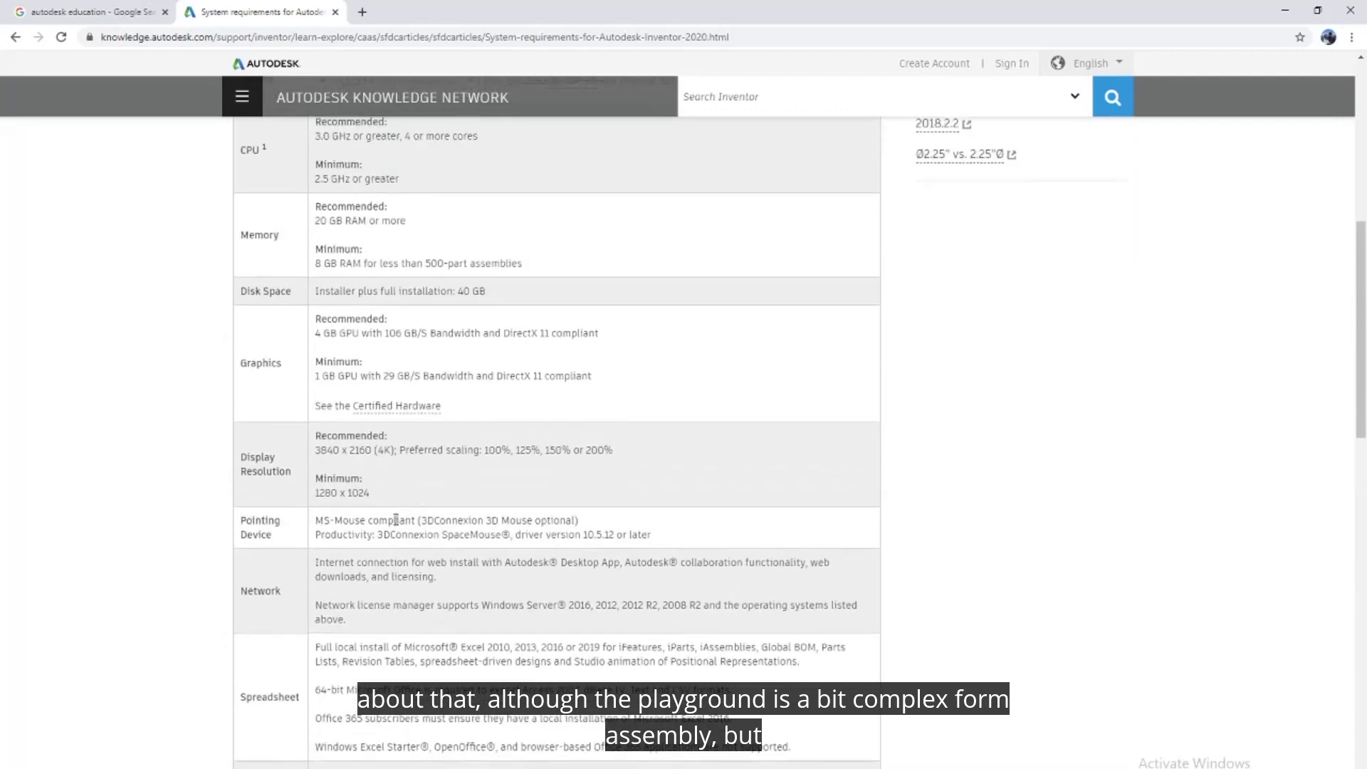
pyautogui.scroll(1, 416, 499)
pyautogui.scroll(1, 416, 499)
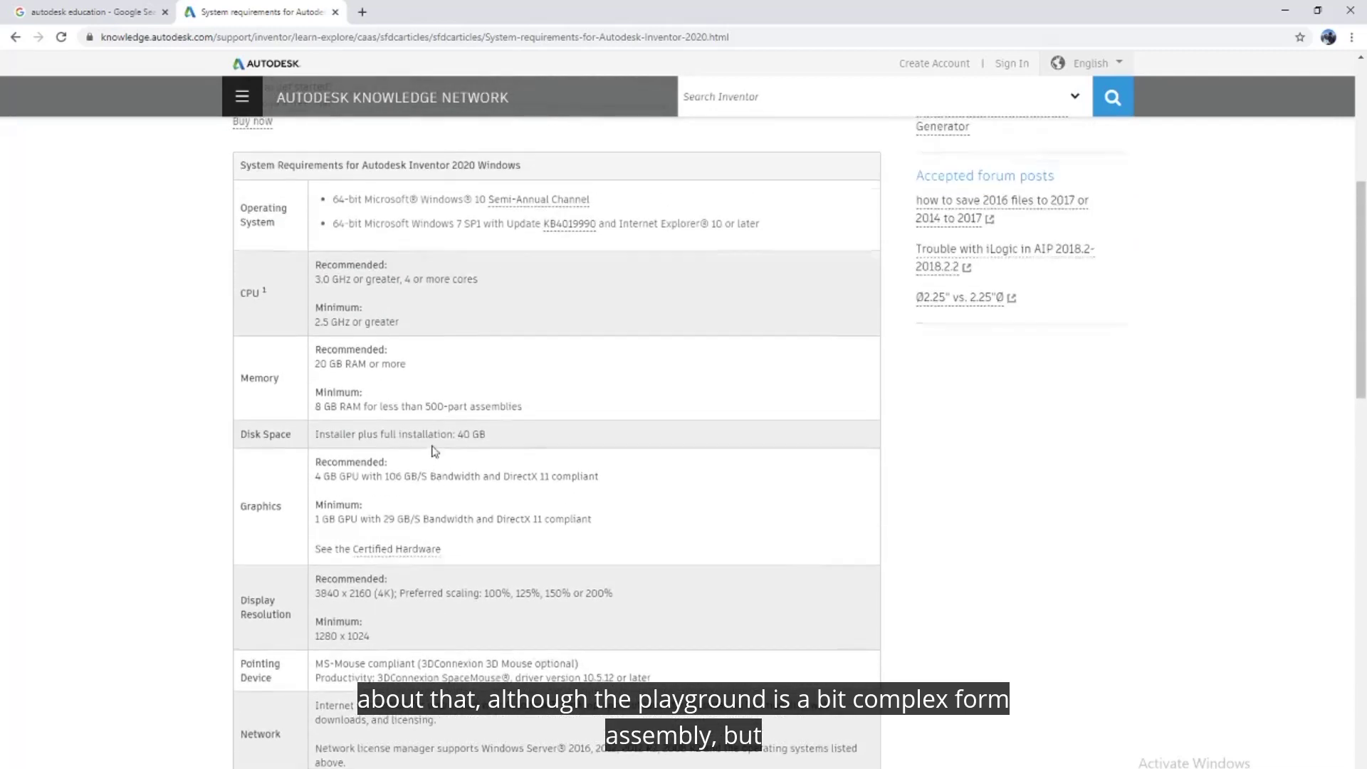
pyautogui.scroll(2, 456, 497)
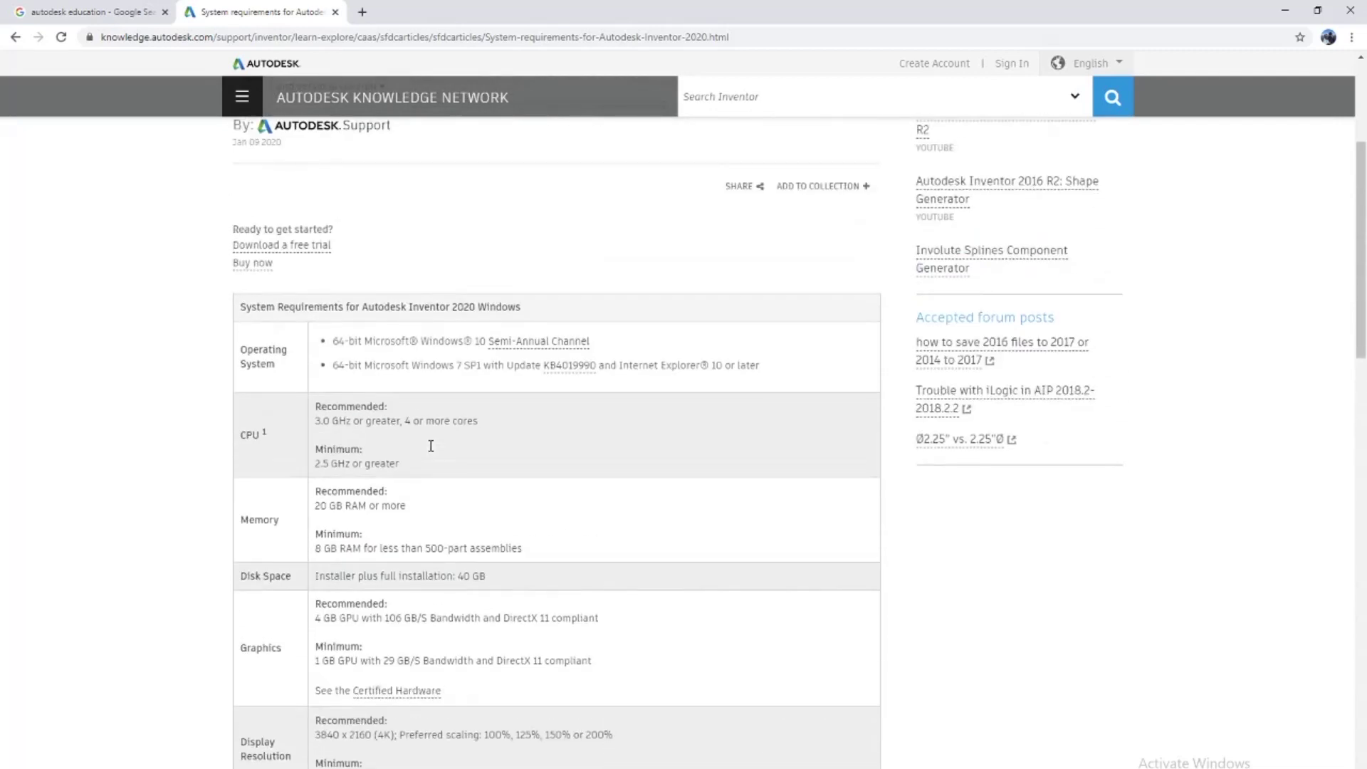
# Open Autodesk Education from the search results, go to Inventor's page, and begin account creation.
pyautogui.click(91, 12)
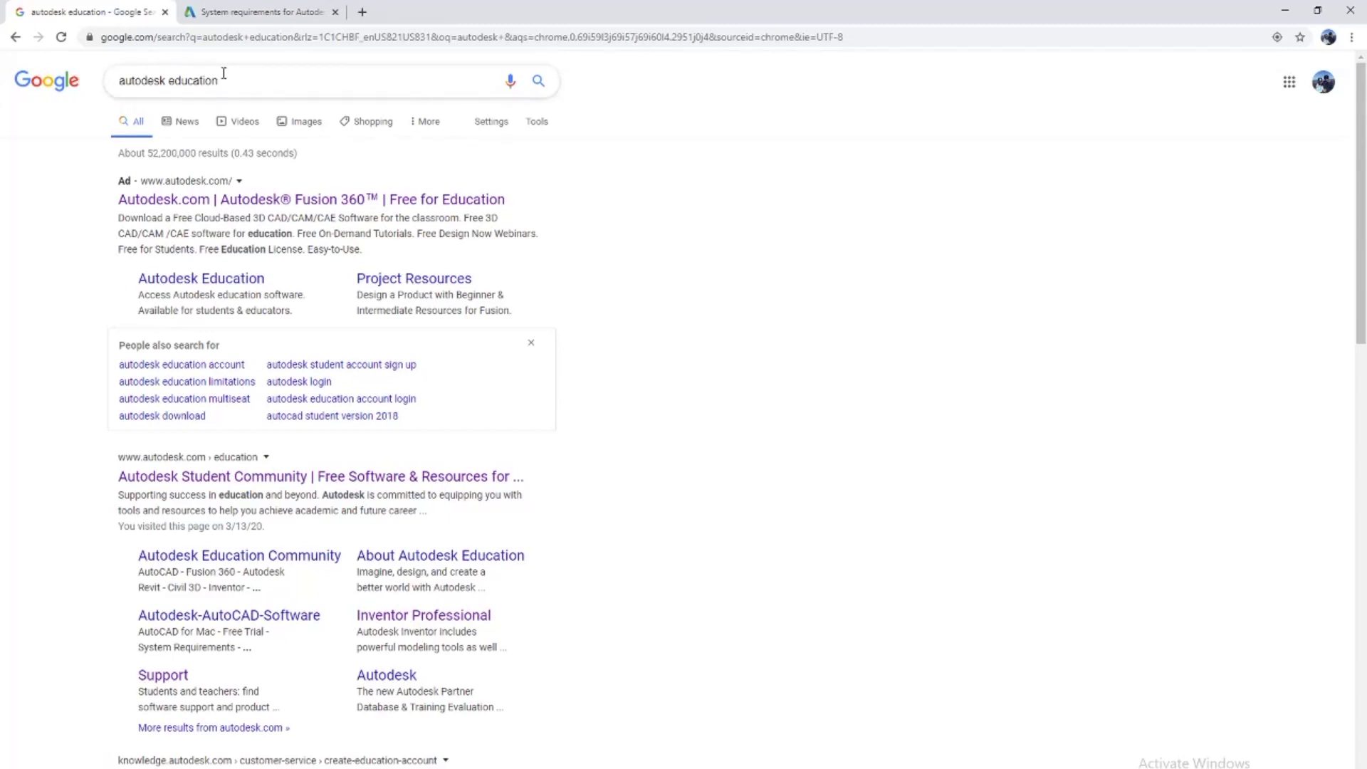
pyautogui.click(193, 281)
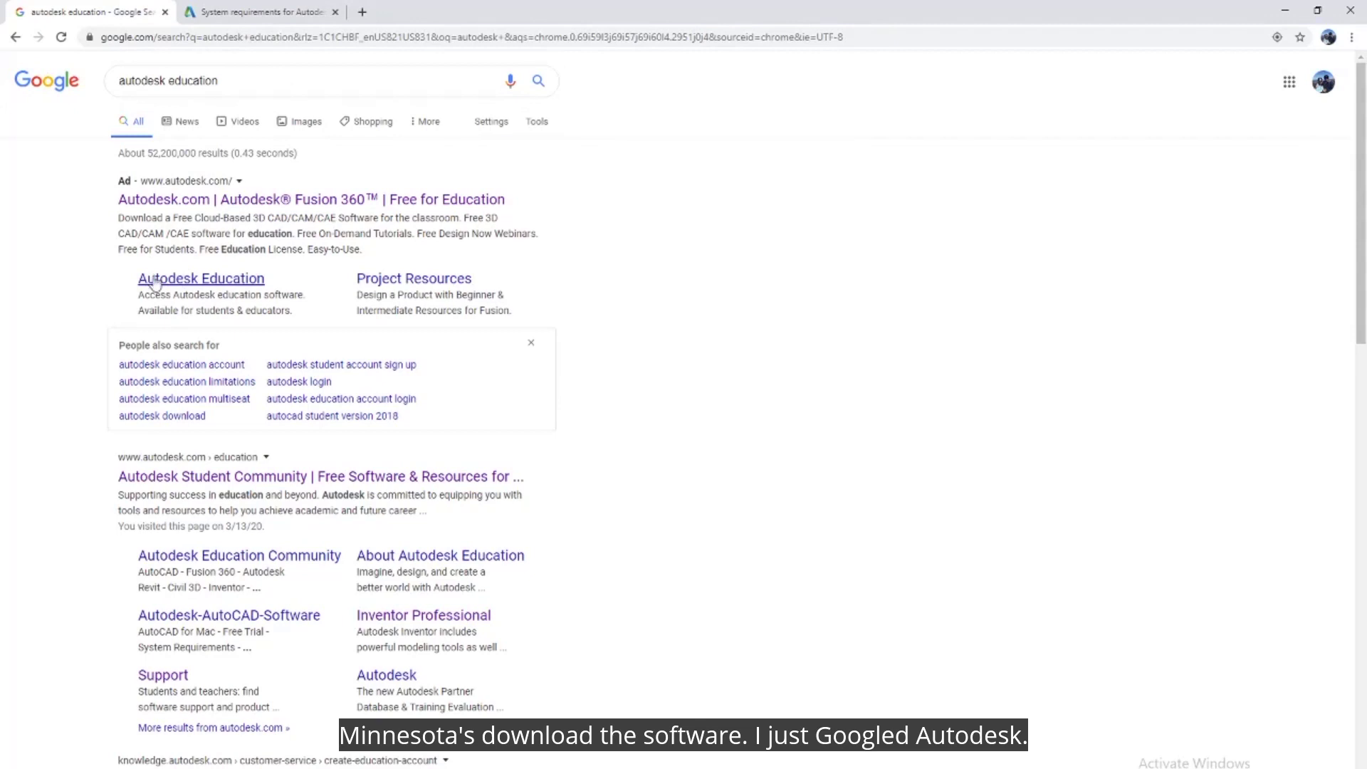
pyautogui.click(155, 280)
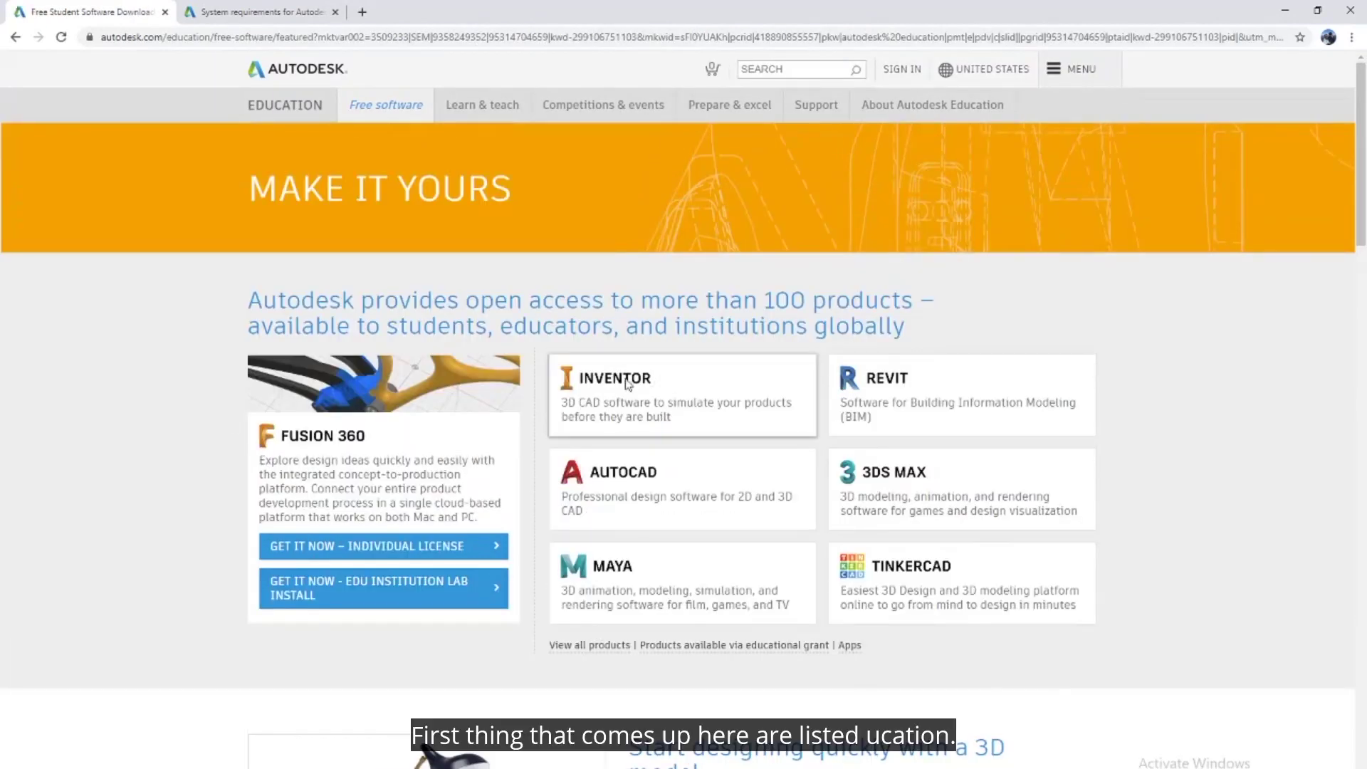
pyautogui.click(626, 386)
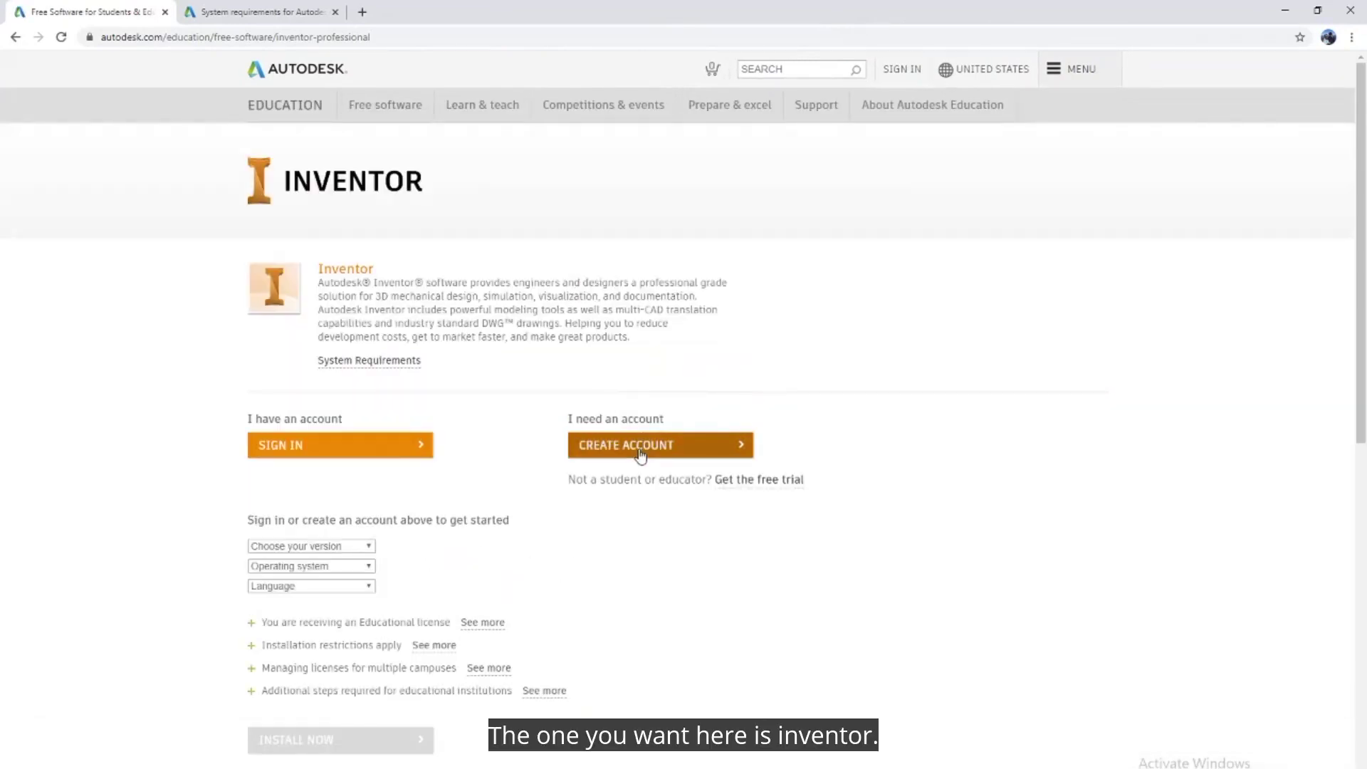
pyautogui.click(640, 453)
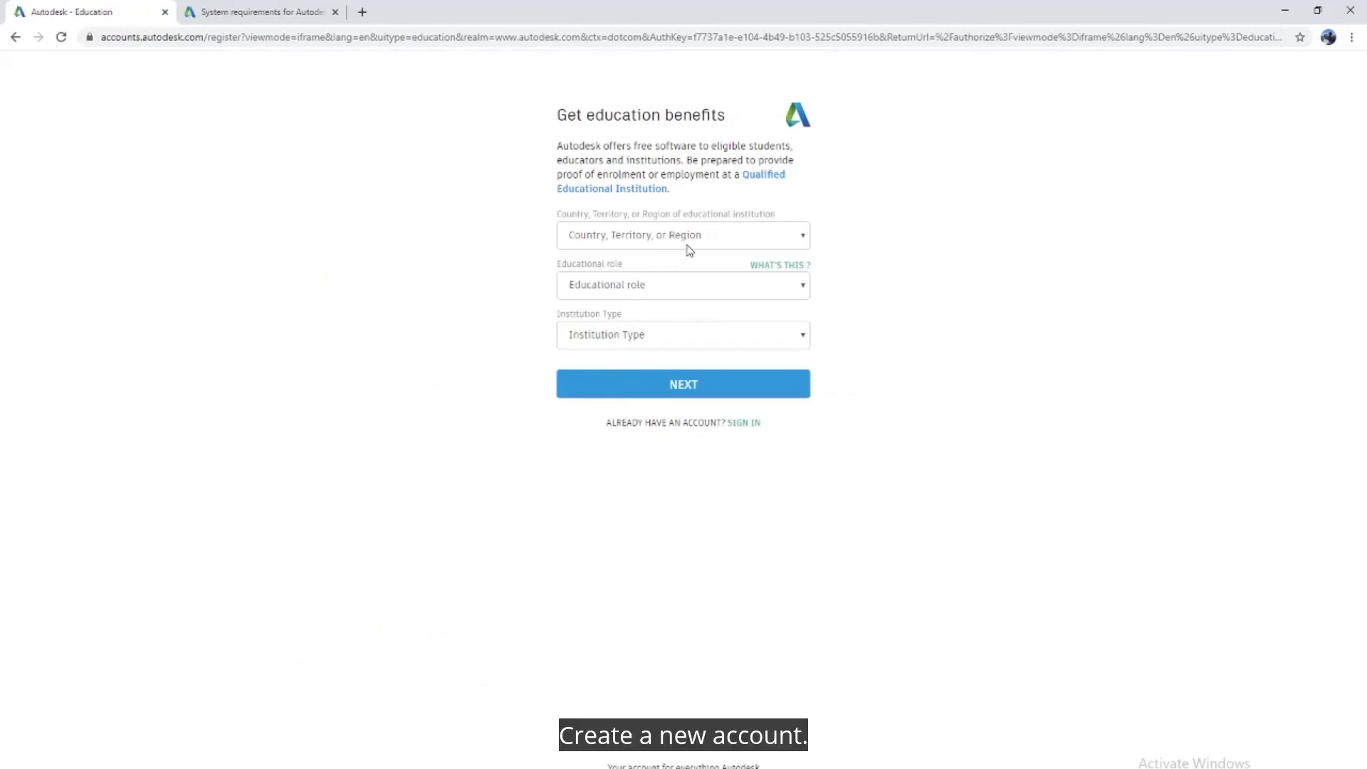
# Set country to United States, role to Student, and institution type to High School/Secondary.
pyautogui.click(688, 237)
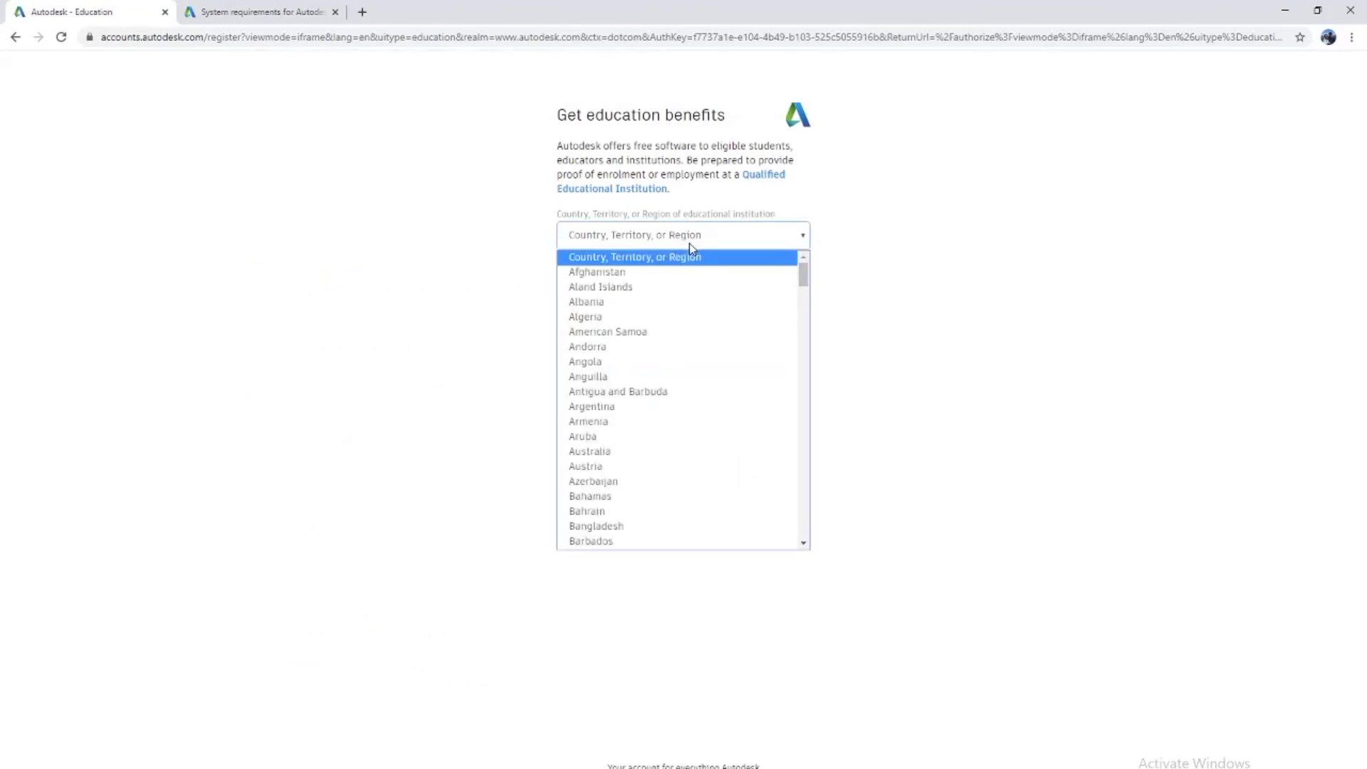
pyautogui.write('uni')
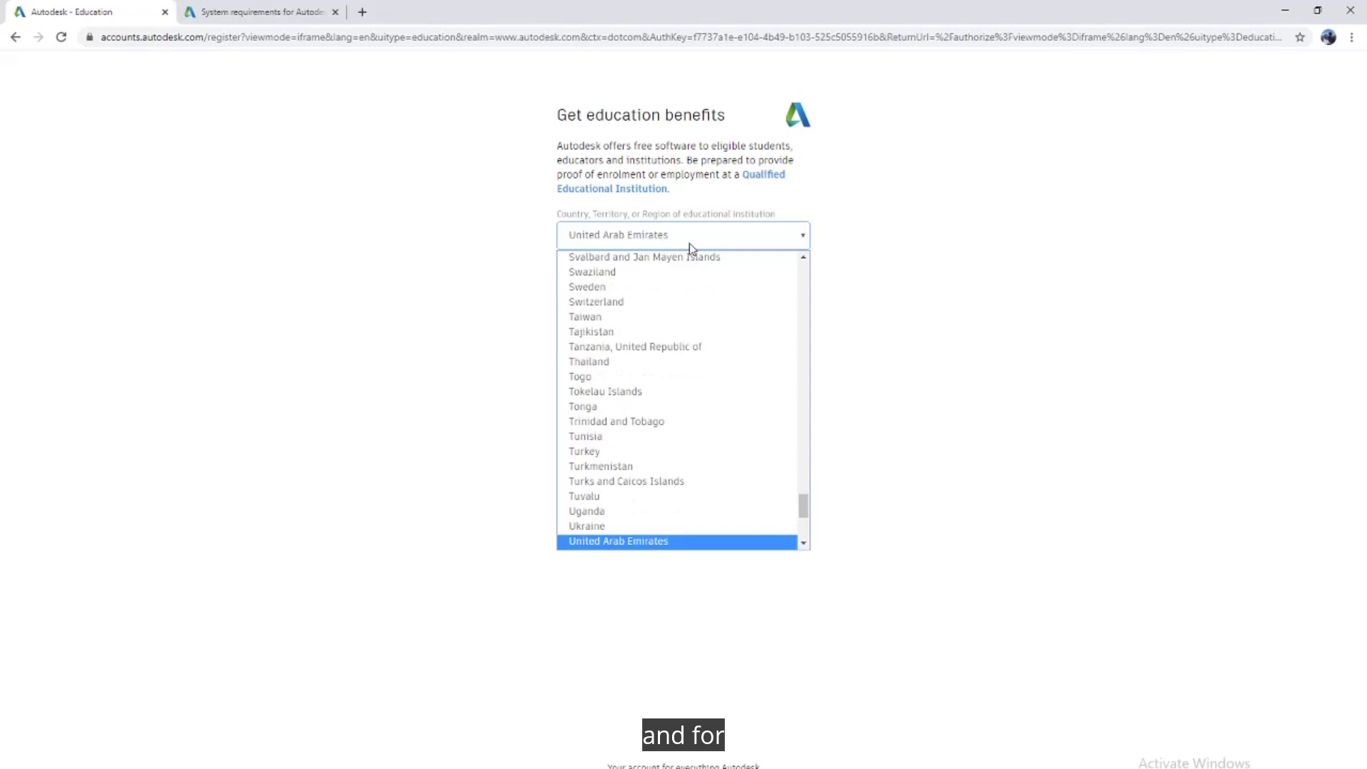
pyautogui.write('ted s')
pyautogui.press('Return')
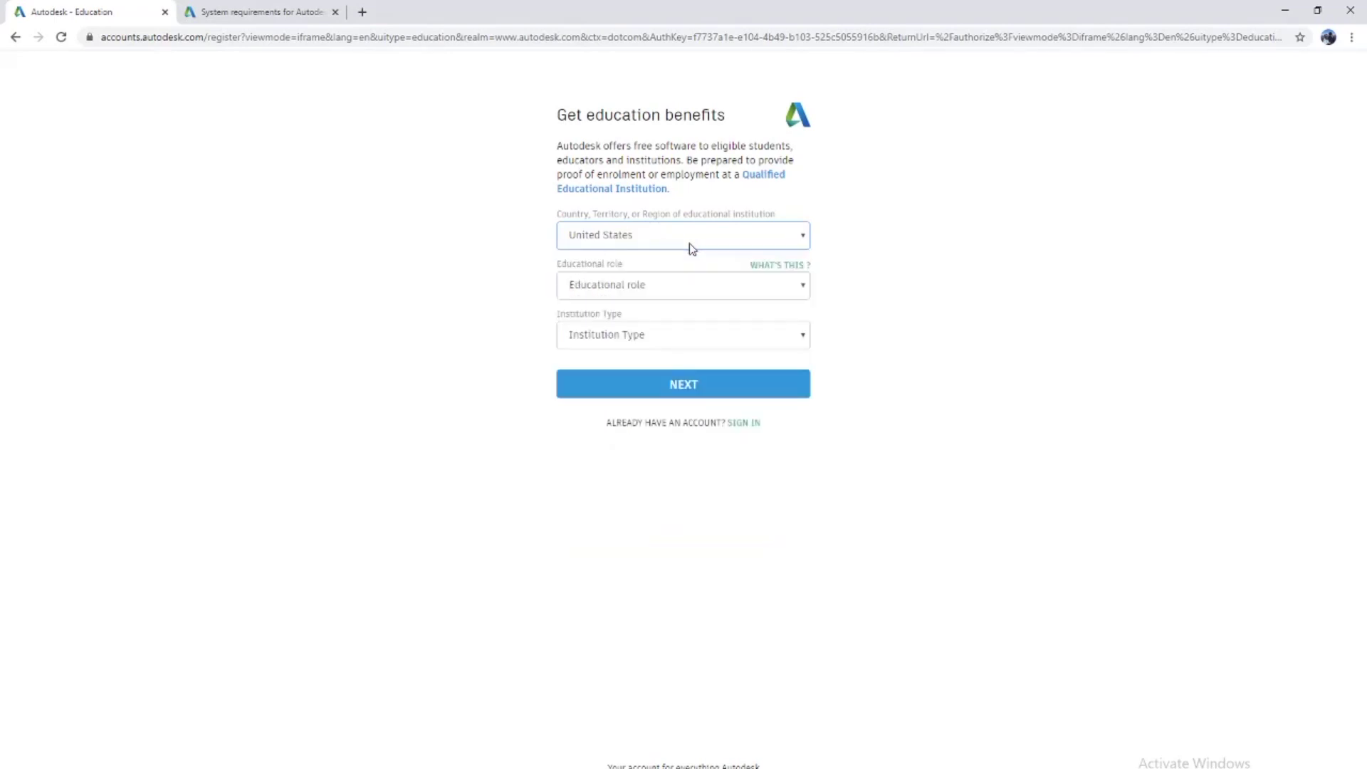
pyautogui.click(697, 283)
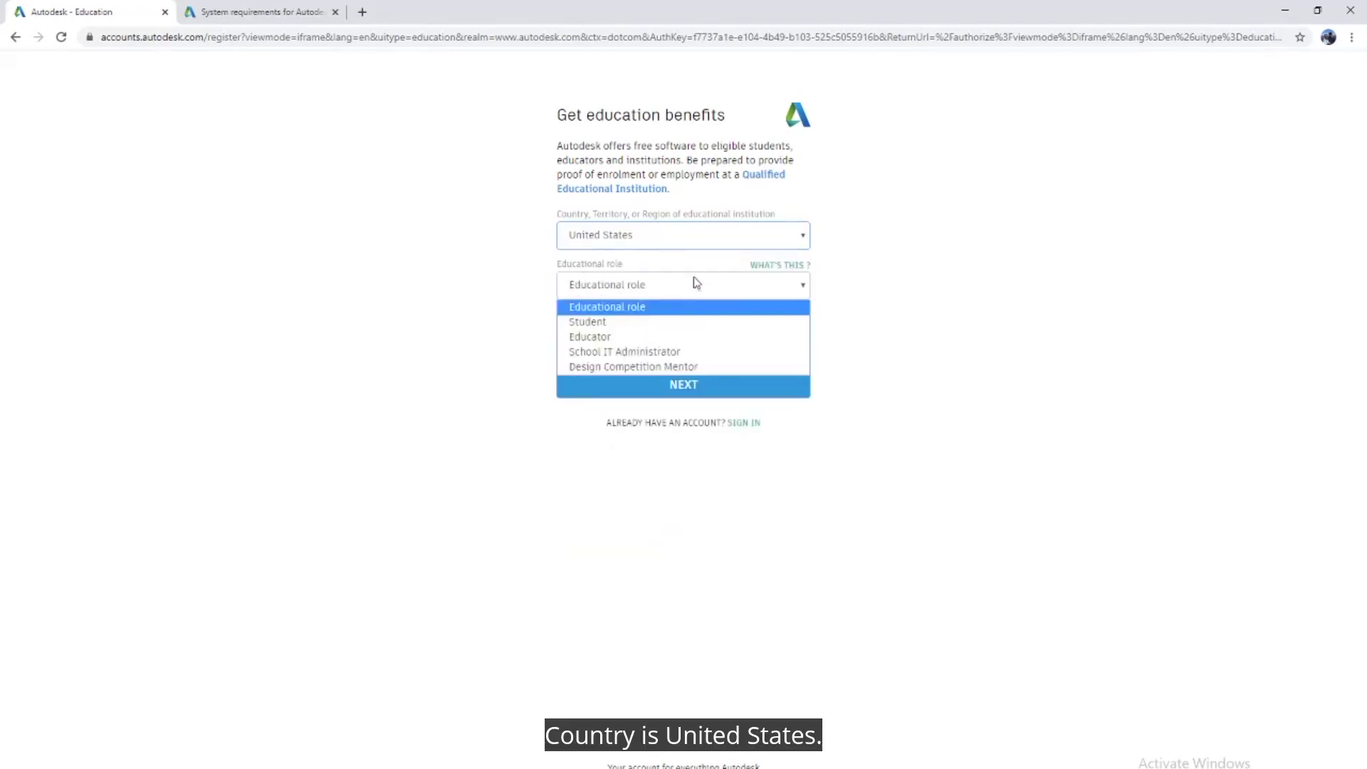
pyautogui.click(682, 324)
pyautogui.click(679, 334)
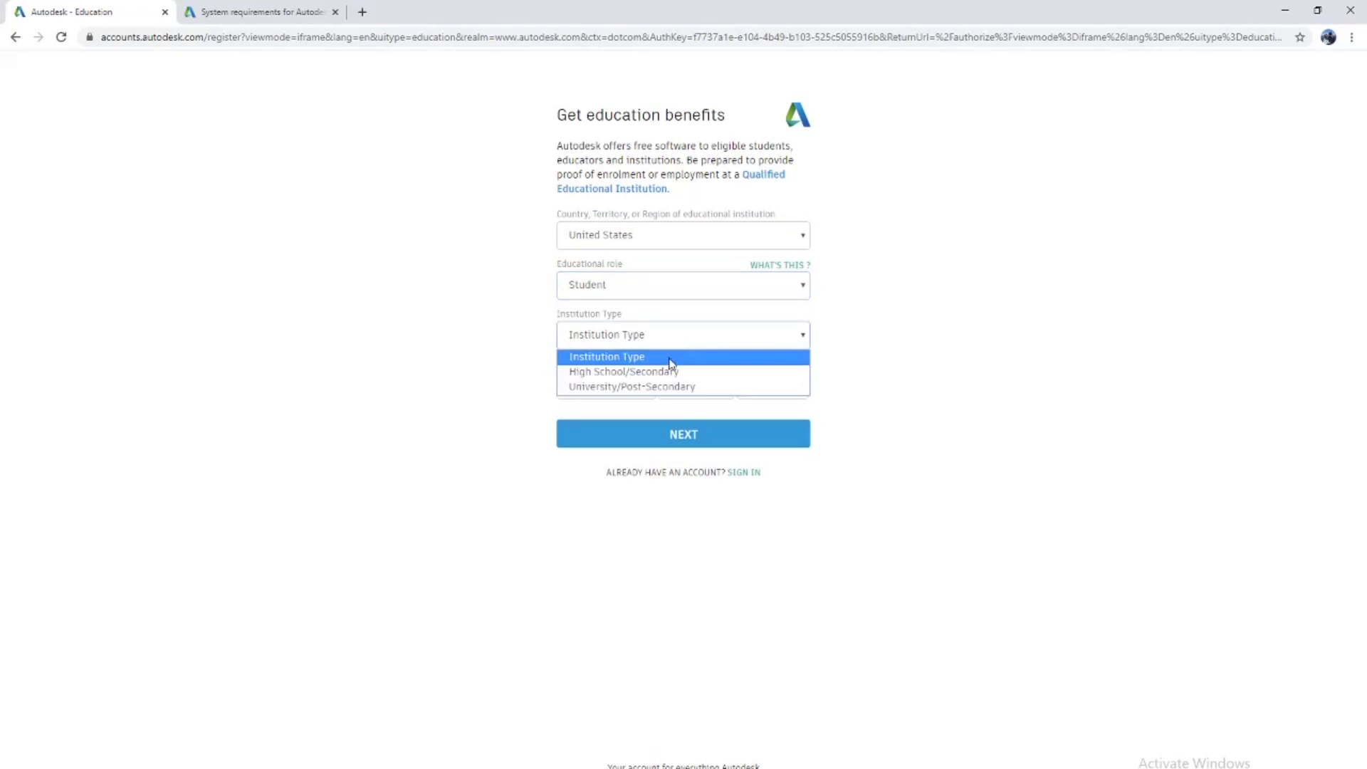
pyautogui.click(663, 372)
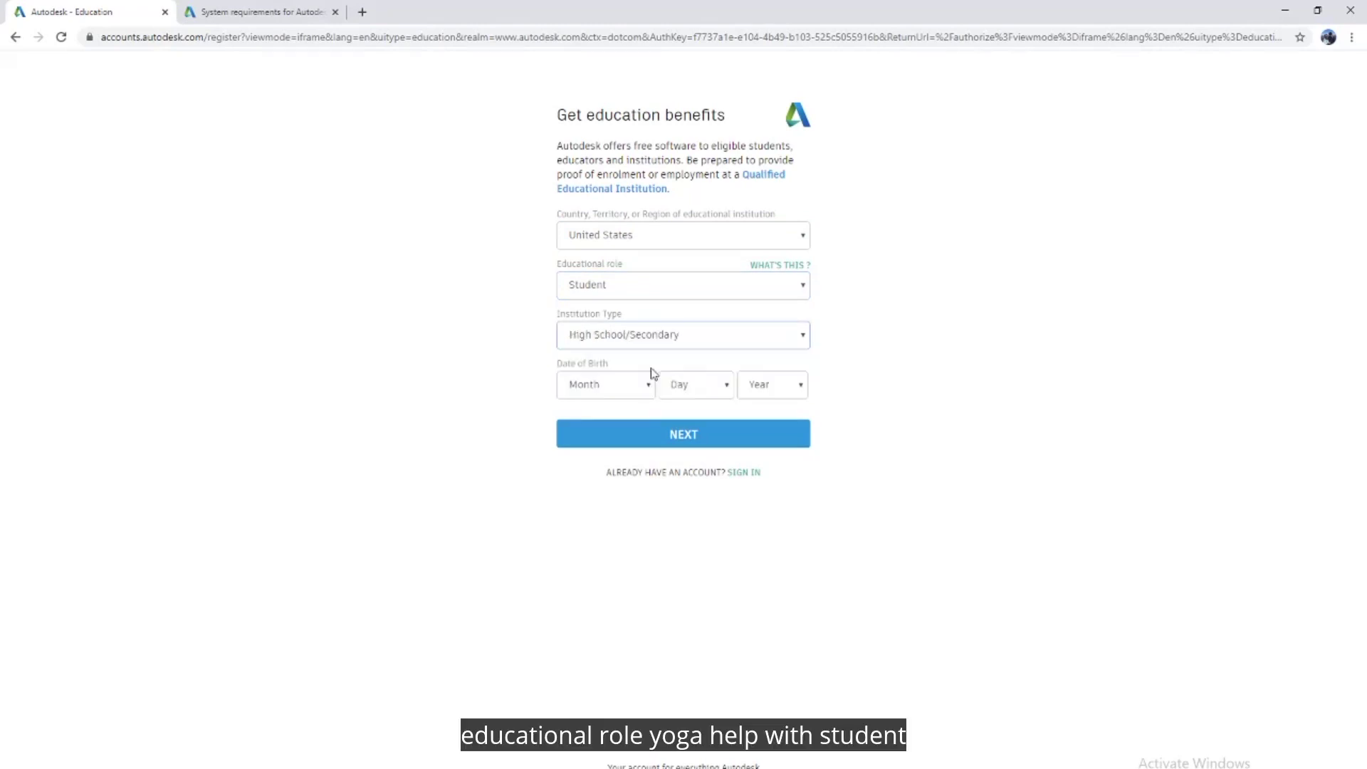
pyautogui.click(631, 384)
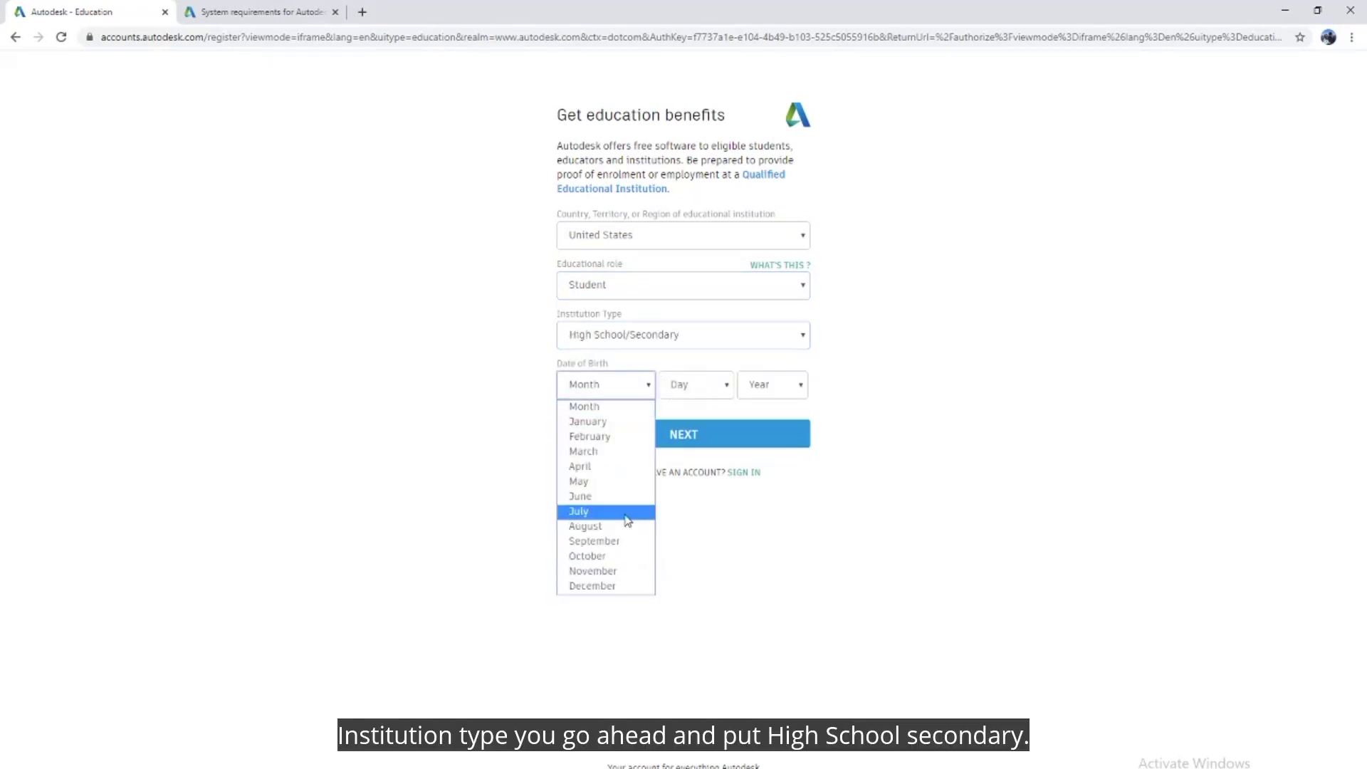
pyautogui.click(598, 540)
pyautogui.click(694, 384)
pyautogui.scroll(-3, 689, 534)
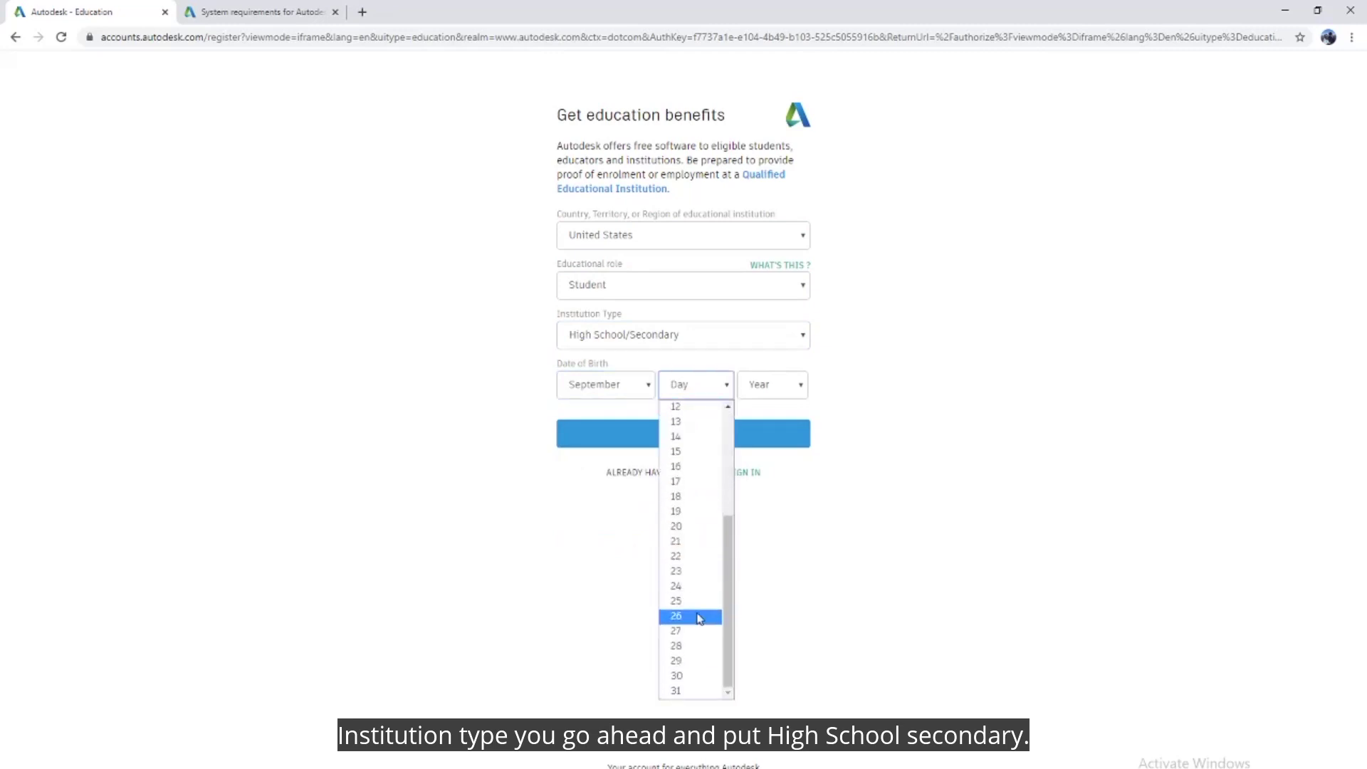
pyautogui.click(685, 620)
pyautogui.click(772, 385)
pyautogui.scroll(-5, 759, 598)
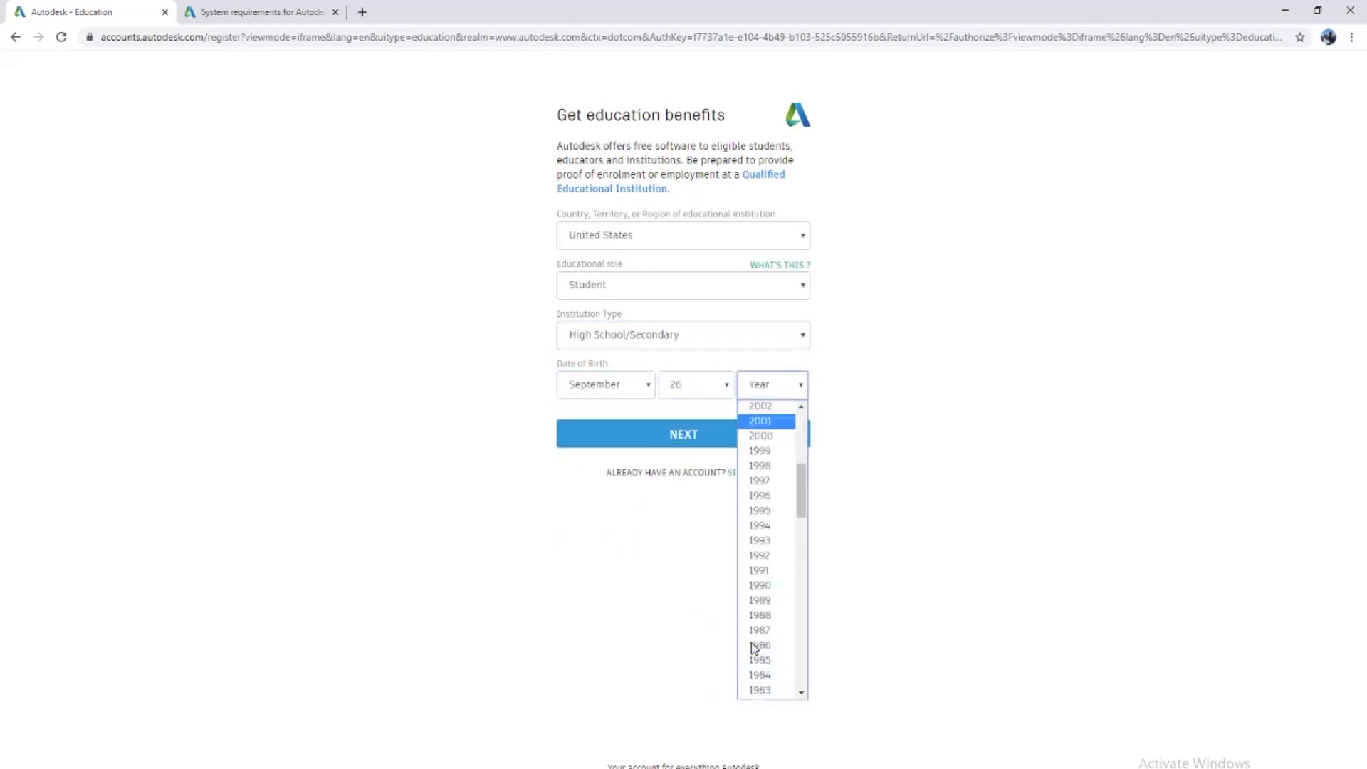
pyautogui.click(766, 630)
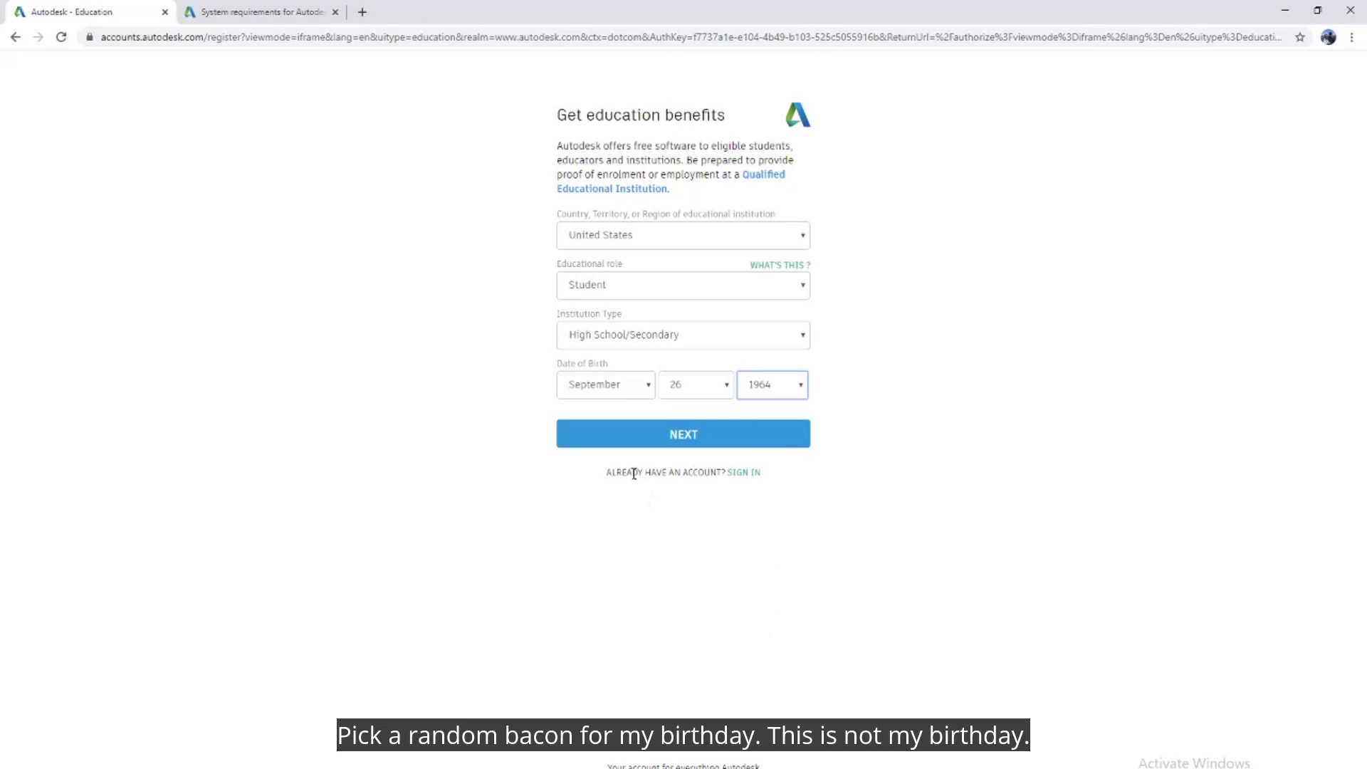
pyautogui.click(737, 453)
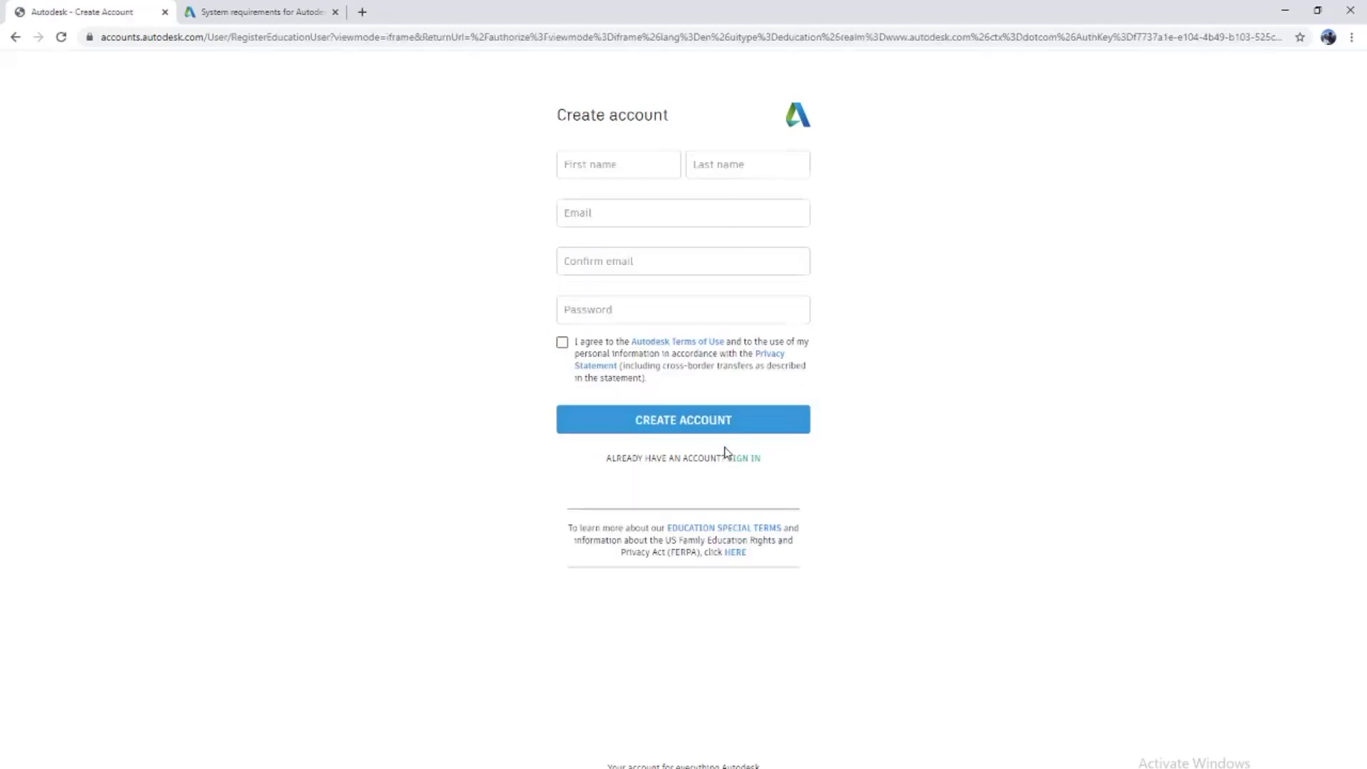
# Enter the first name, last name, email address and email confirmation.
pyautogui.click(612, 166)
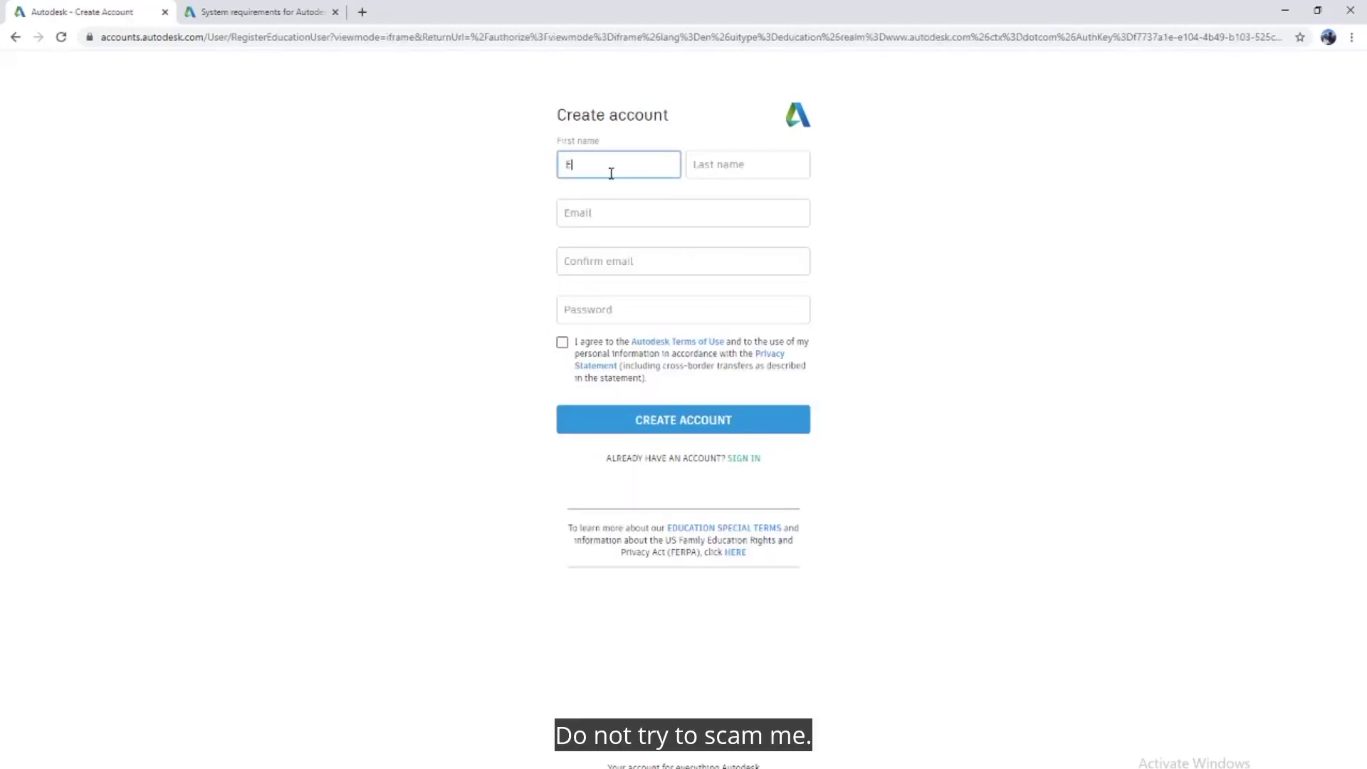
pyautogui.write('Edgar')
pyautogui.press('Tab')
pyautogui.write('M')
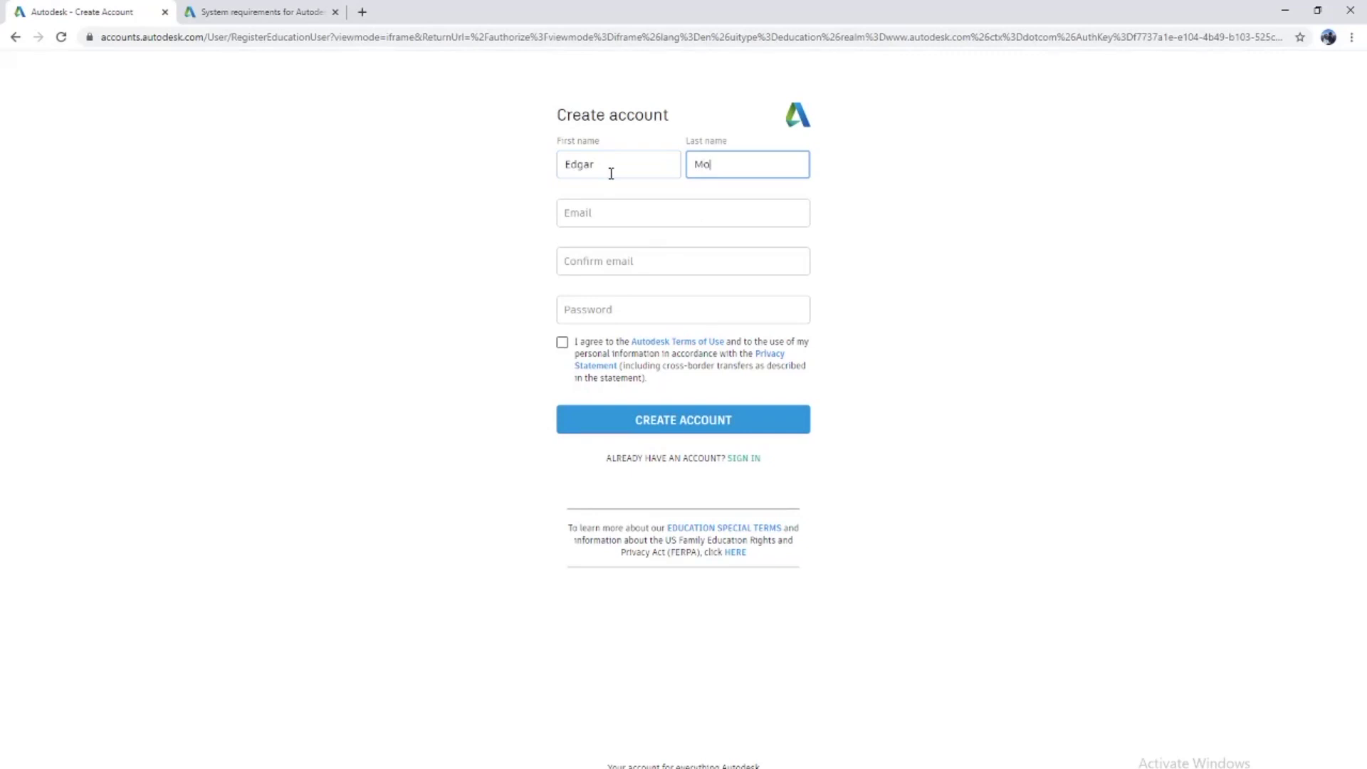
pyautogui.press('Tab')
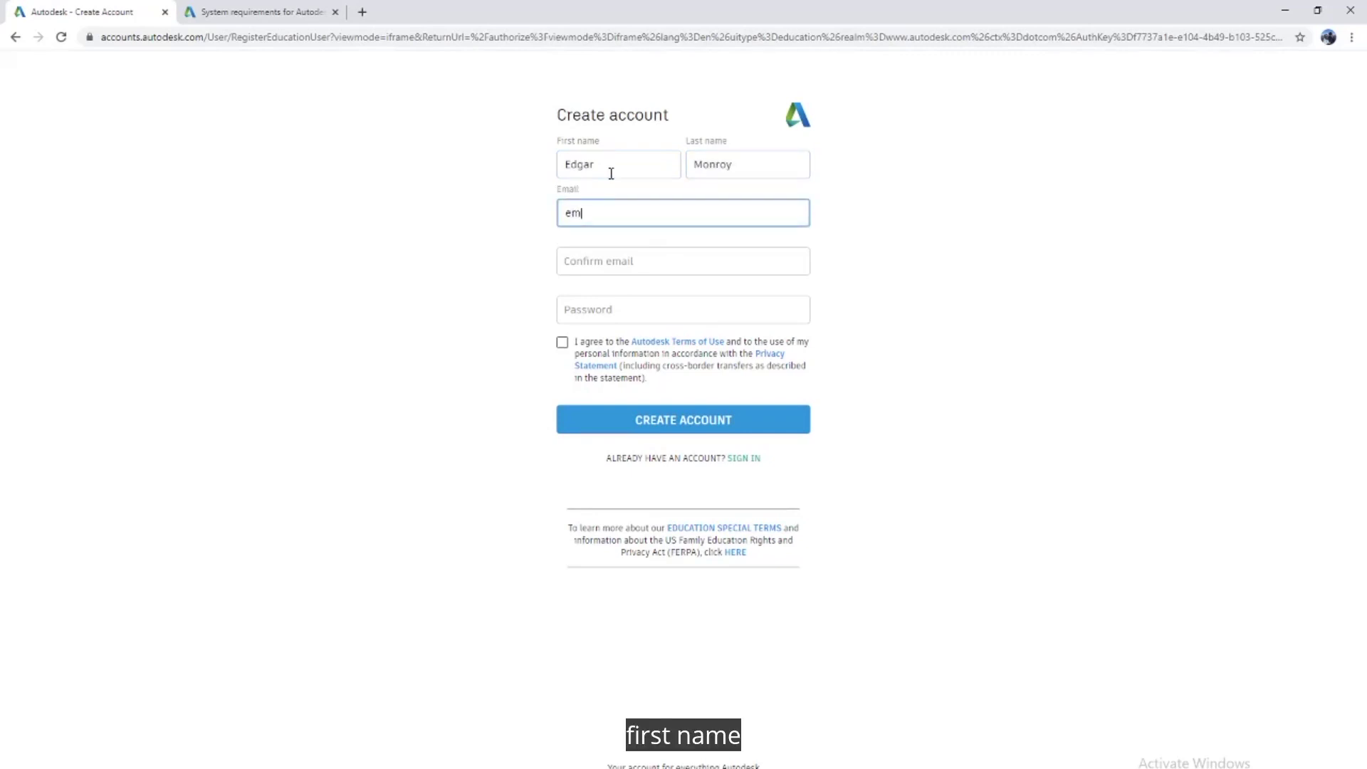
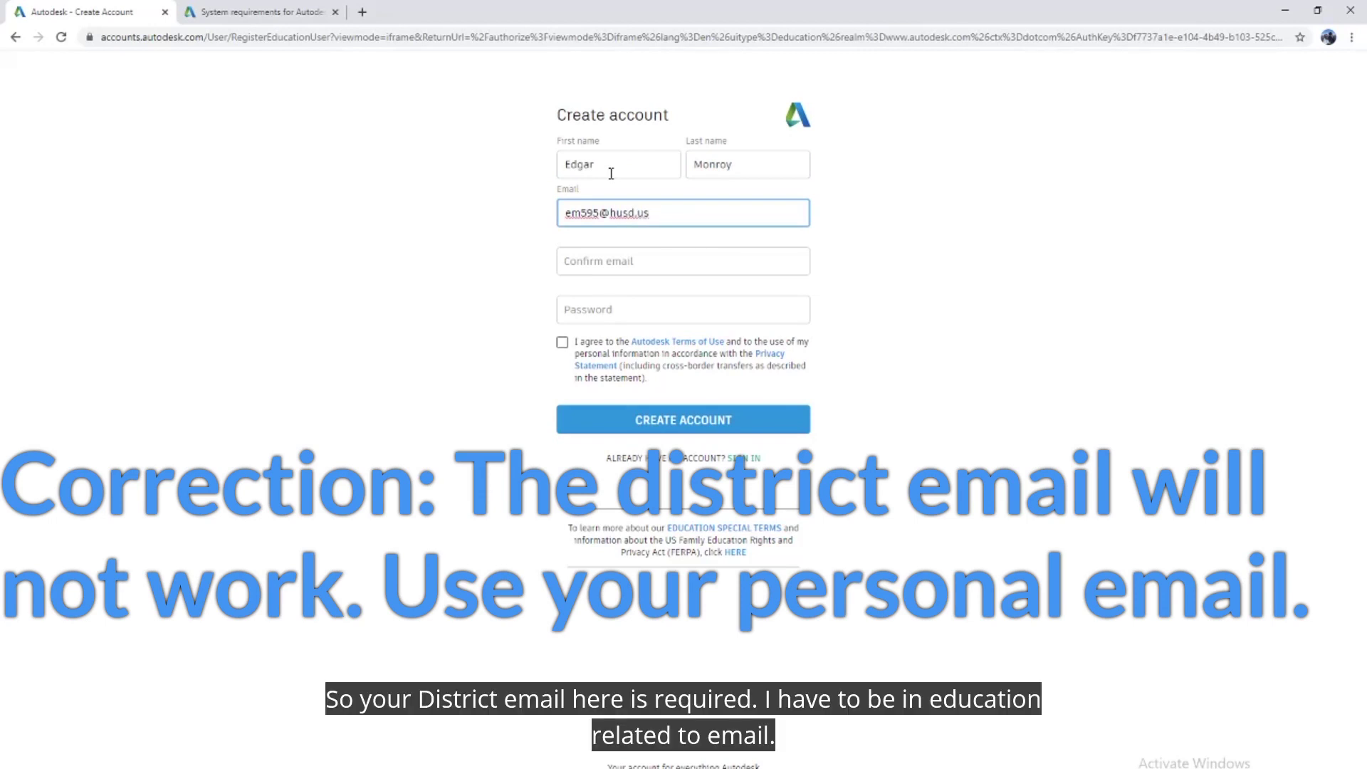
pyautogui.click(638, 260)
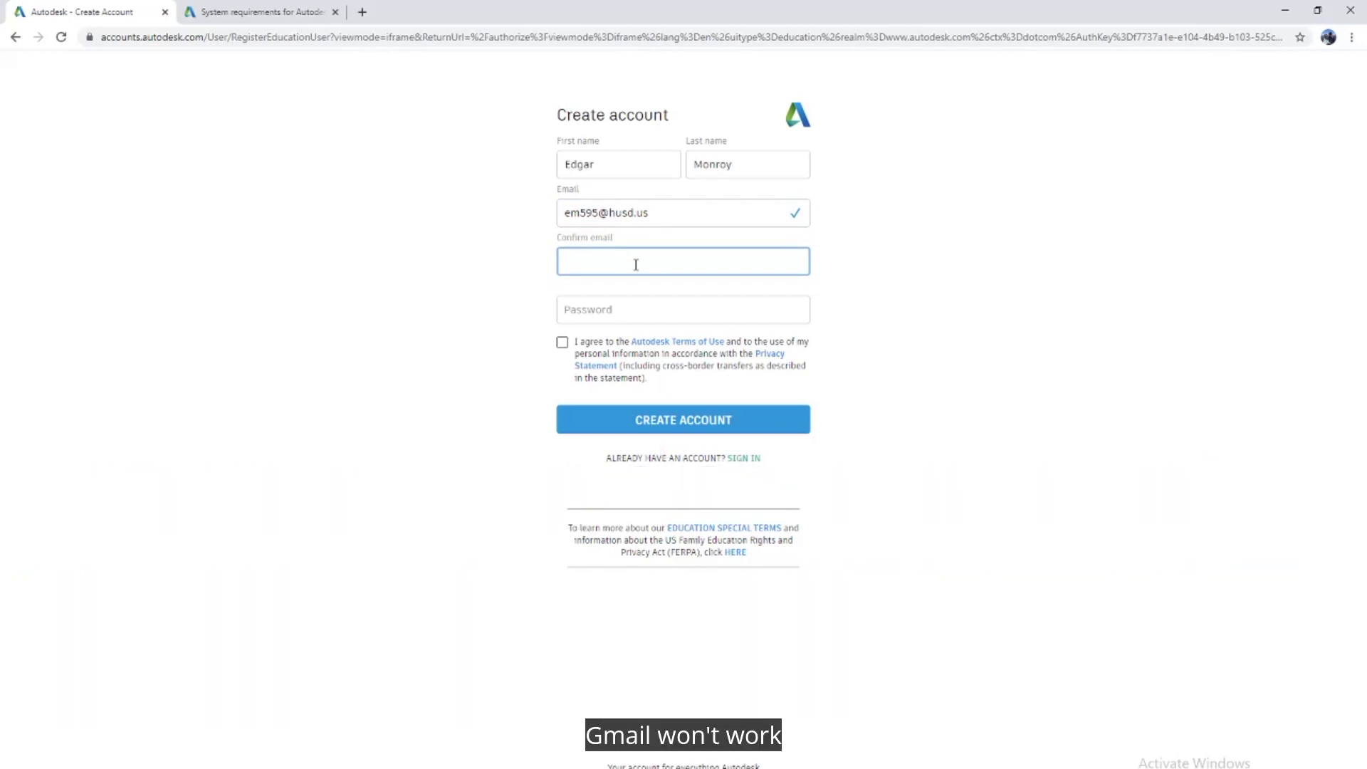
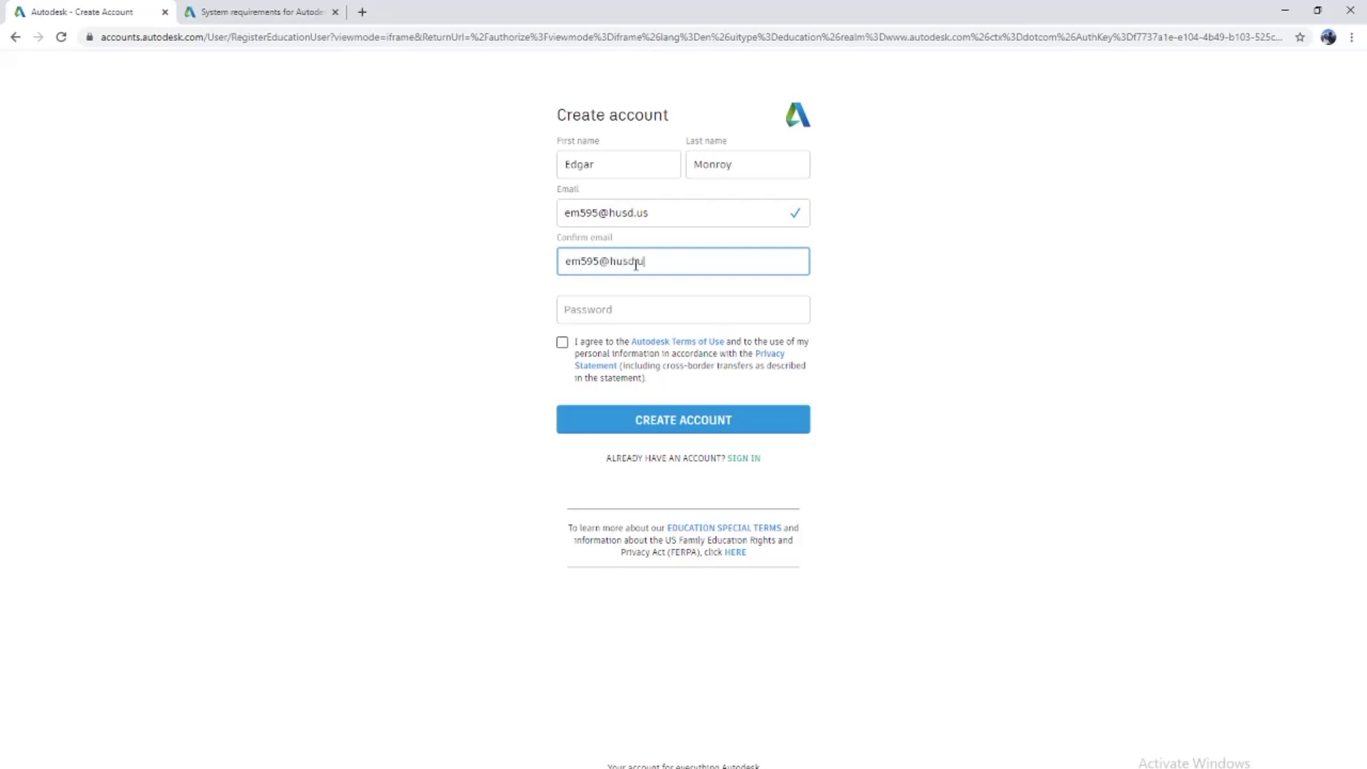
# Enter the account password, accept the Terms of Use, and create the account.
pyautogui.click(632, 309)
pyautogui.write('•')
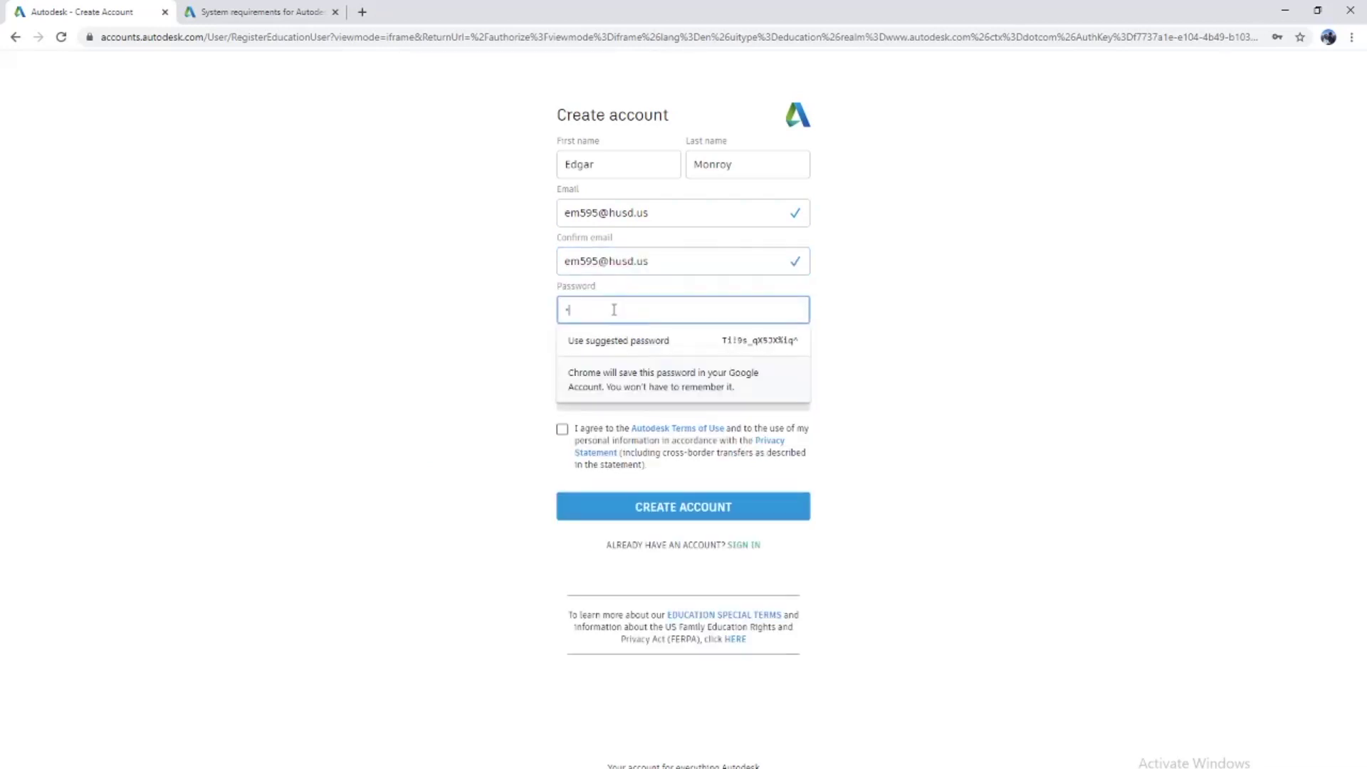
pyautogui.press('BackSpace')
pyautogui.write('••••••••')
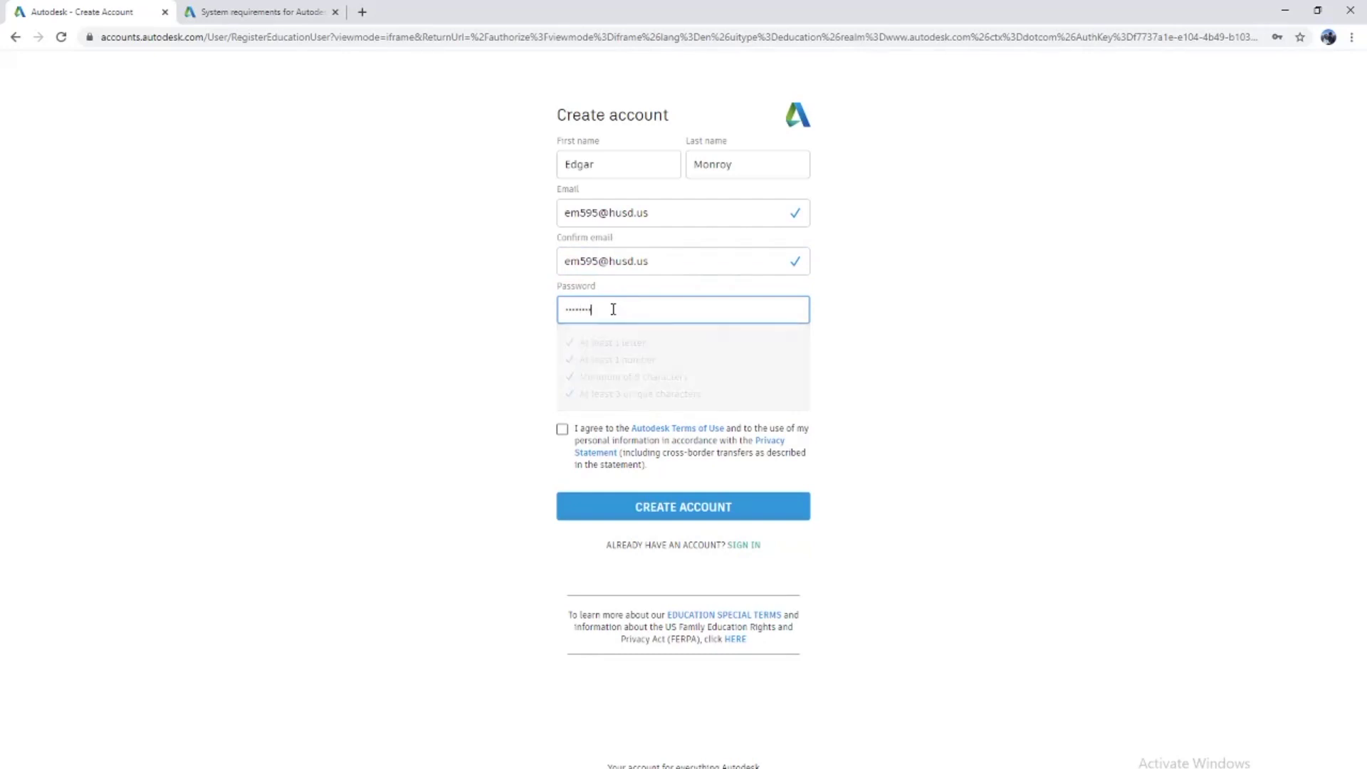
pyautogui.click(562, 342)
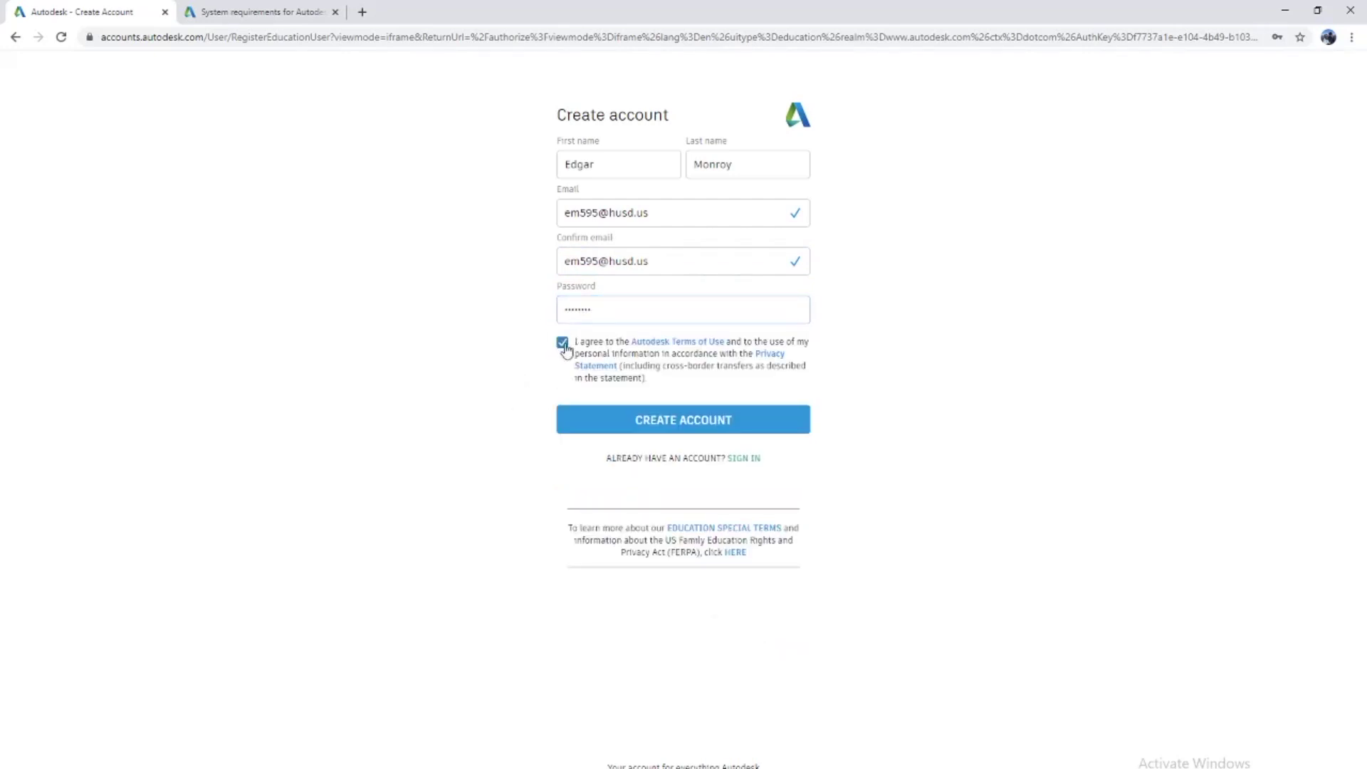
pyautogui.click(641, 421)
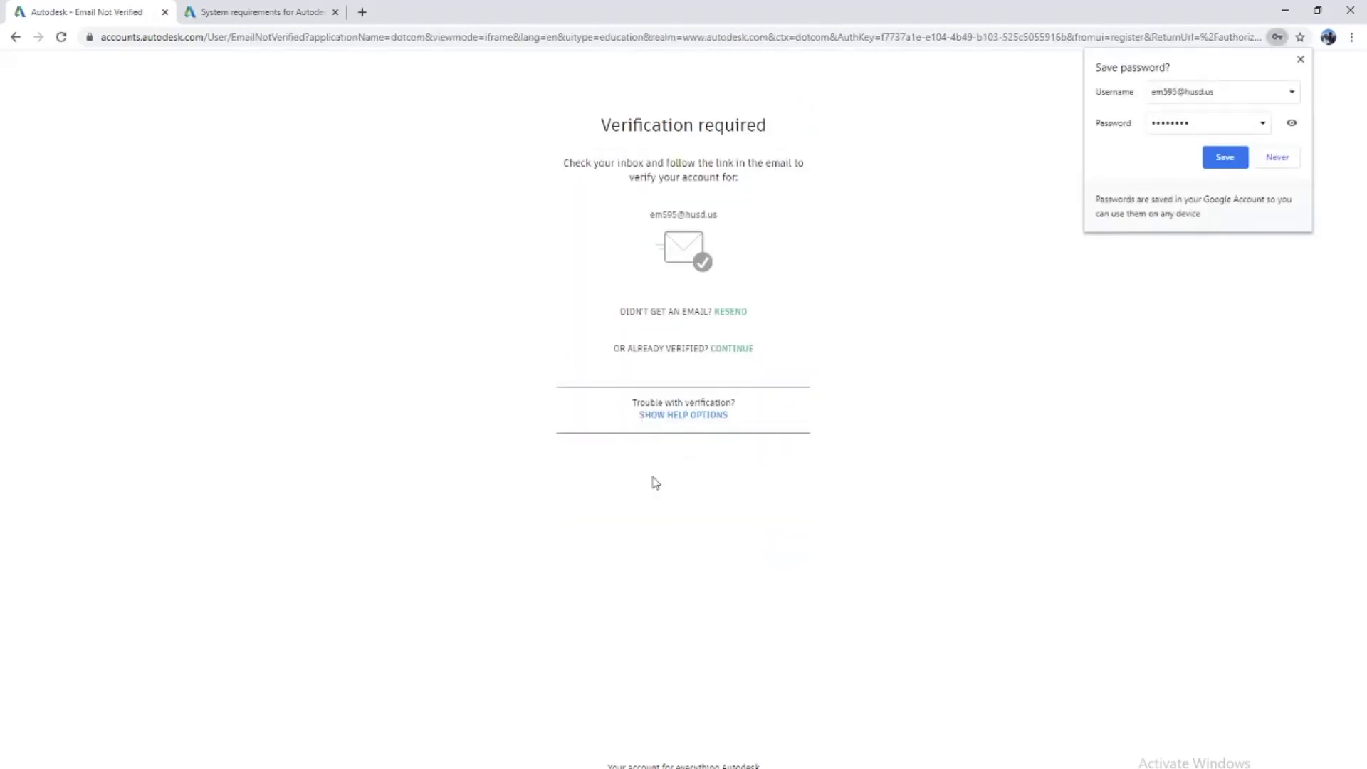
# Dismiss Chrome's Save password prompt.
pyautogui.click(1225, 157)
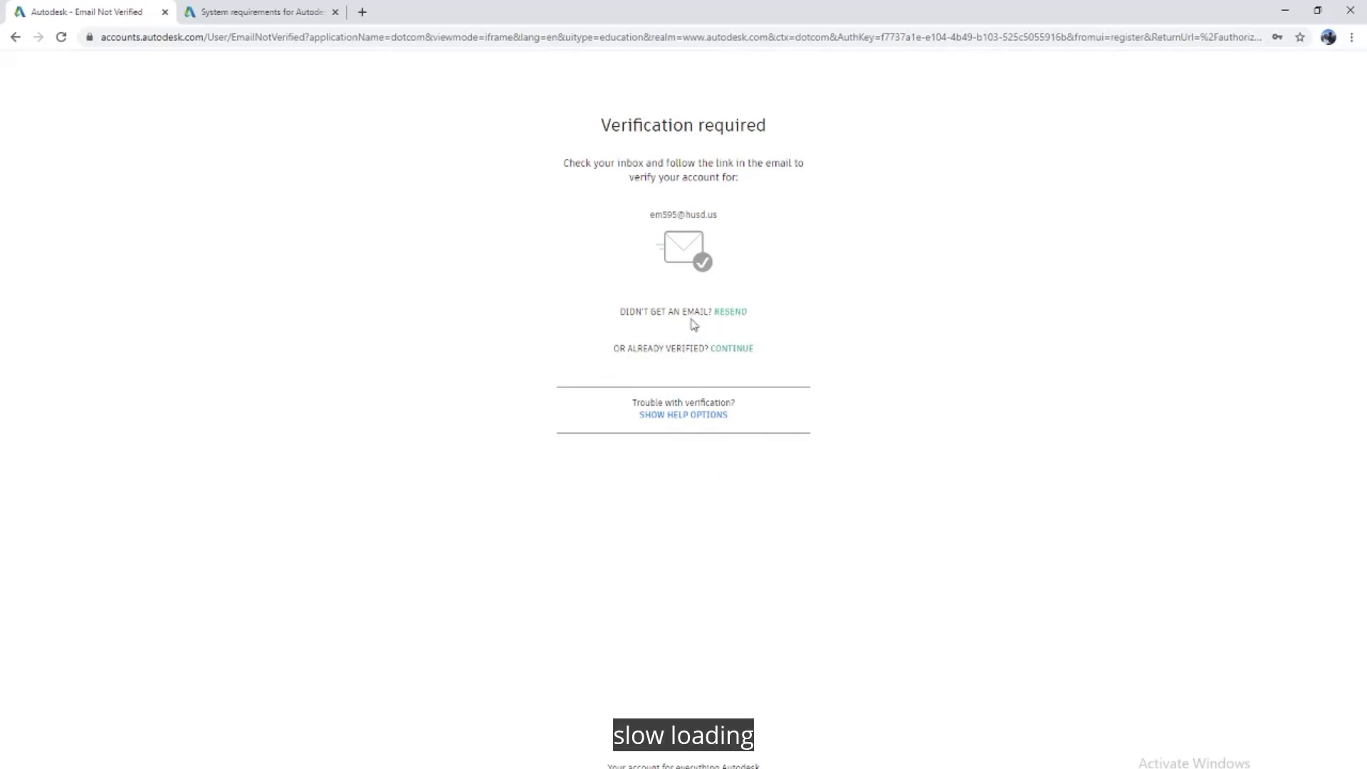
# Continue past verification, choose Bret Harte Middle School, and select Product Design & Manufacturing.
pyautogui.click(732, 349)
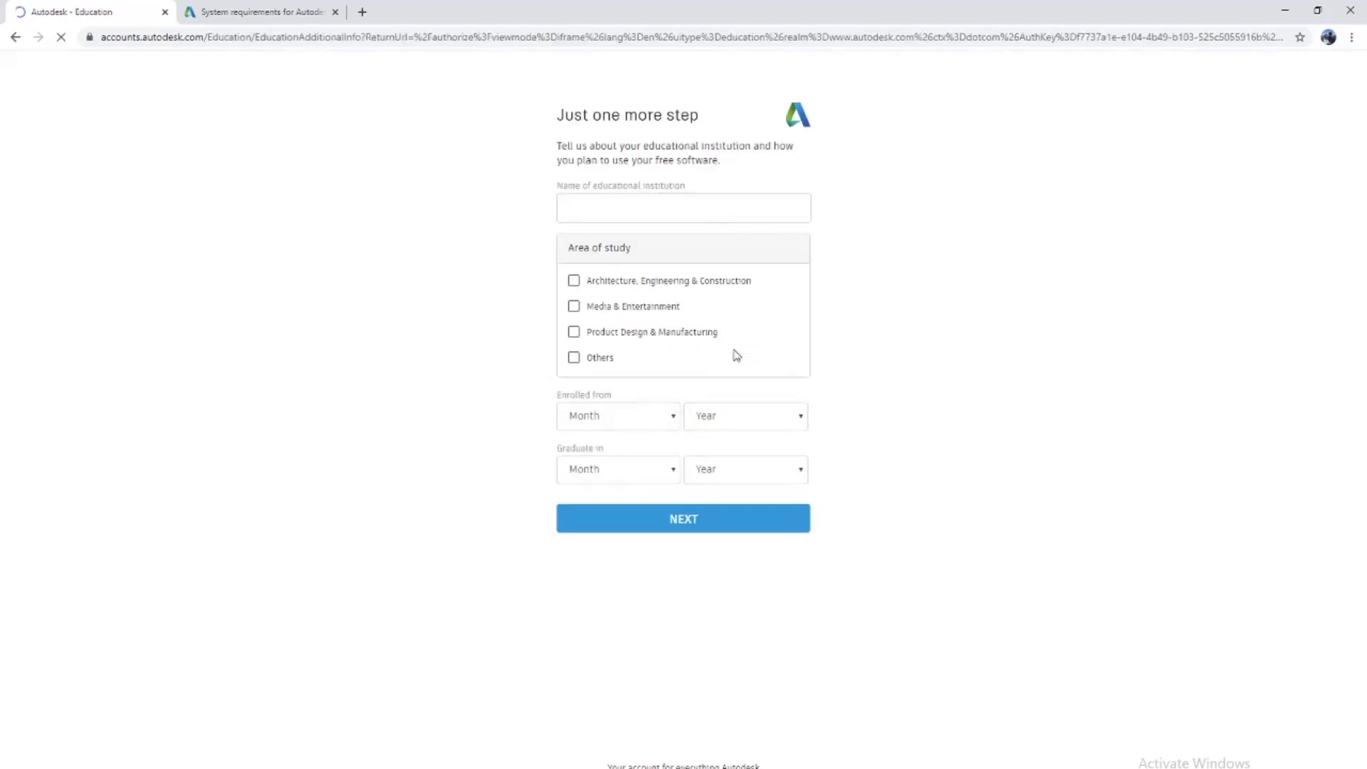
pyautogui.click(623, 210)
pyautogui.write('R')
pyautogui.write('Harte')
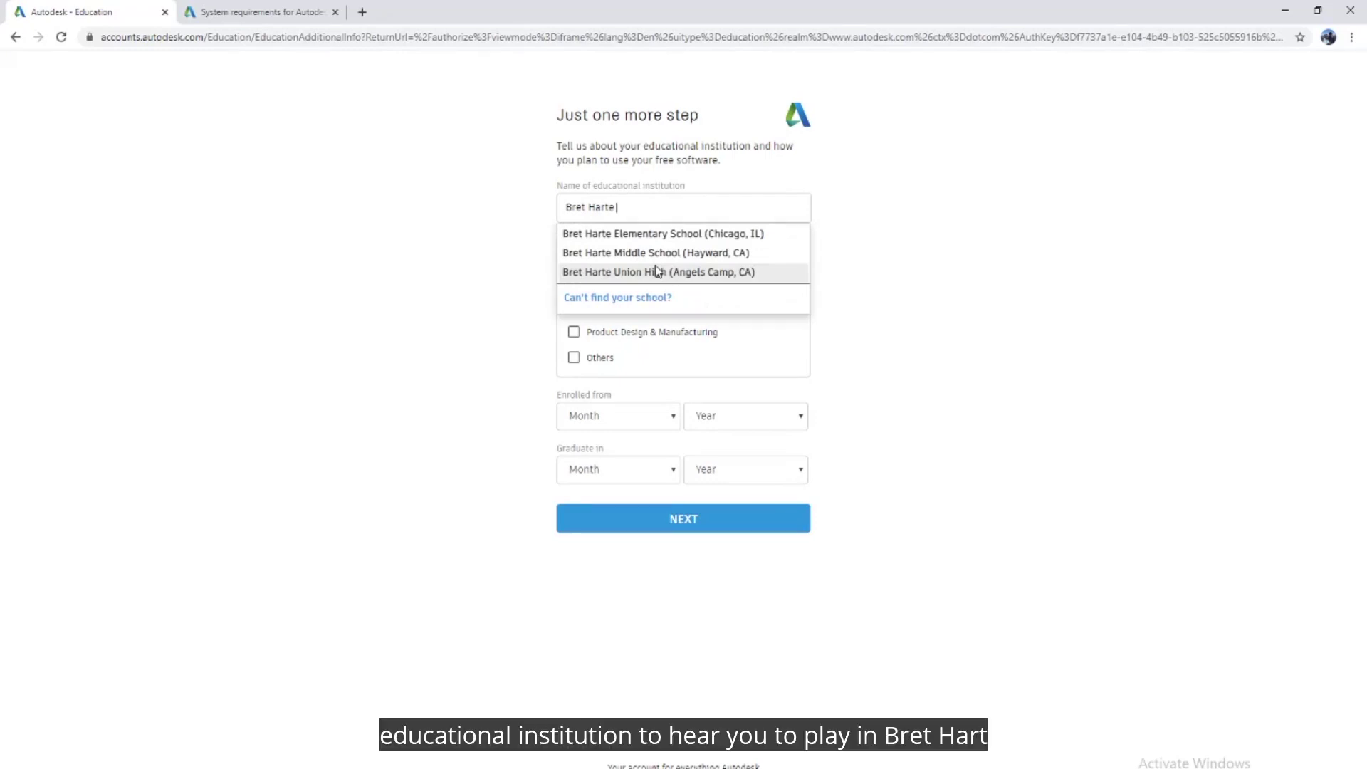
pyautogui.write(' M')
pyautogui.click(760, 234)
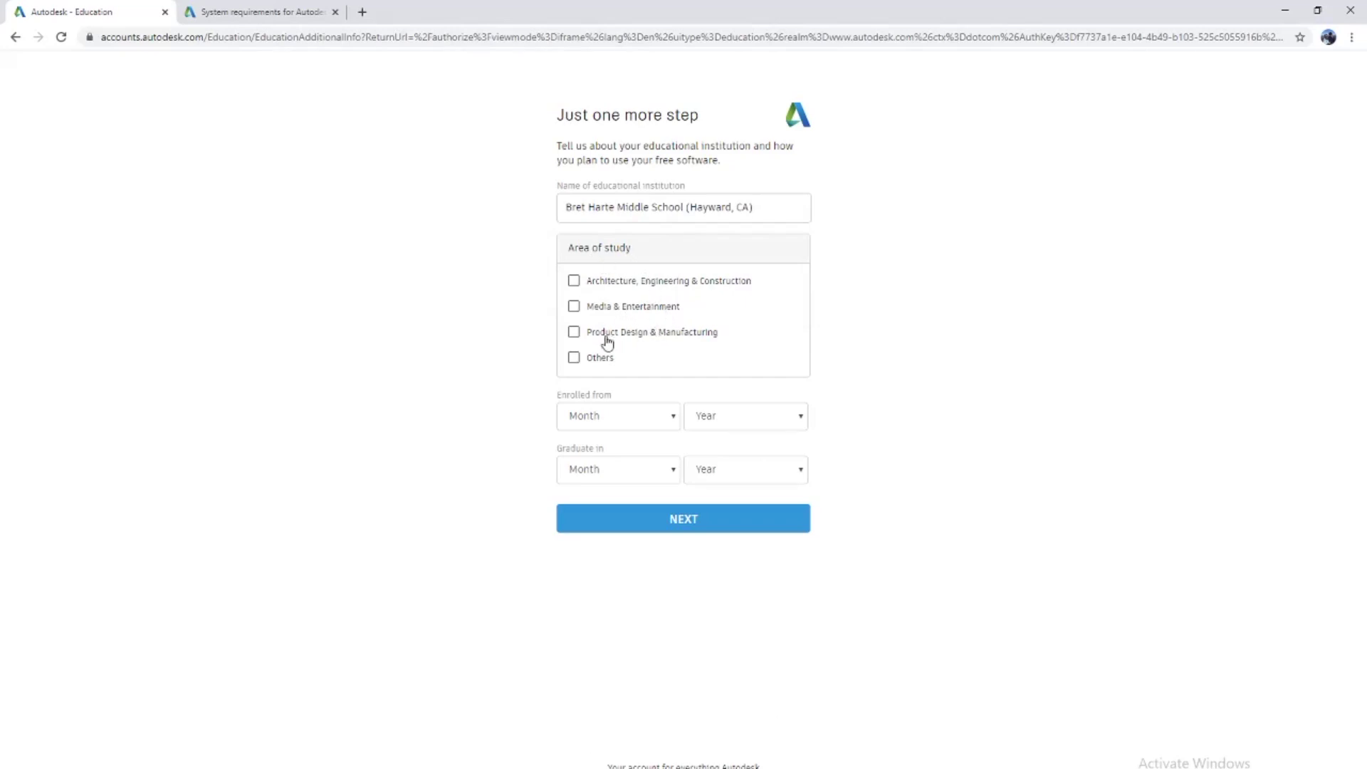
pyautogui.click(574, 332)
# Set enrollment to September 2019 and graduation to June 2020, and opt in to Autodesk messages.
pyautogui.click(641, 416)
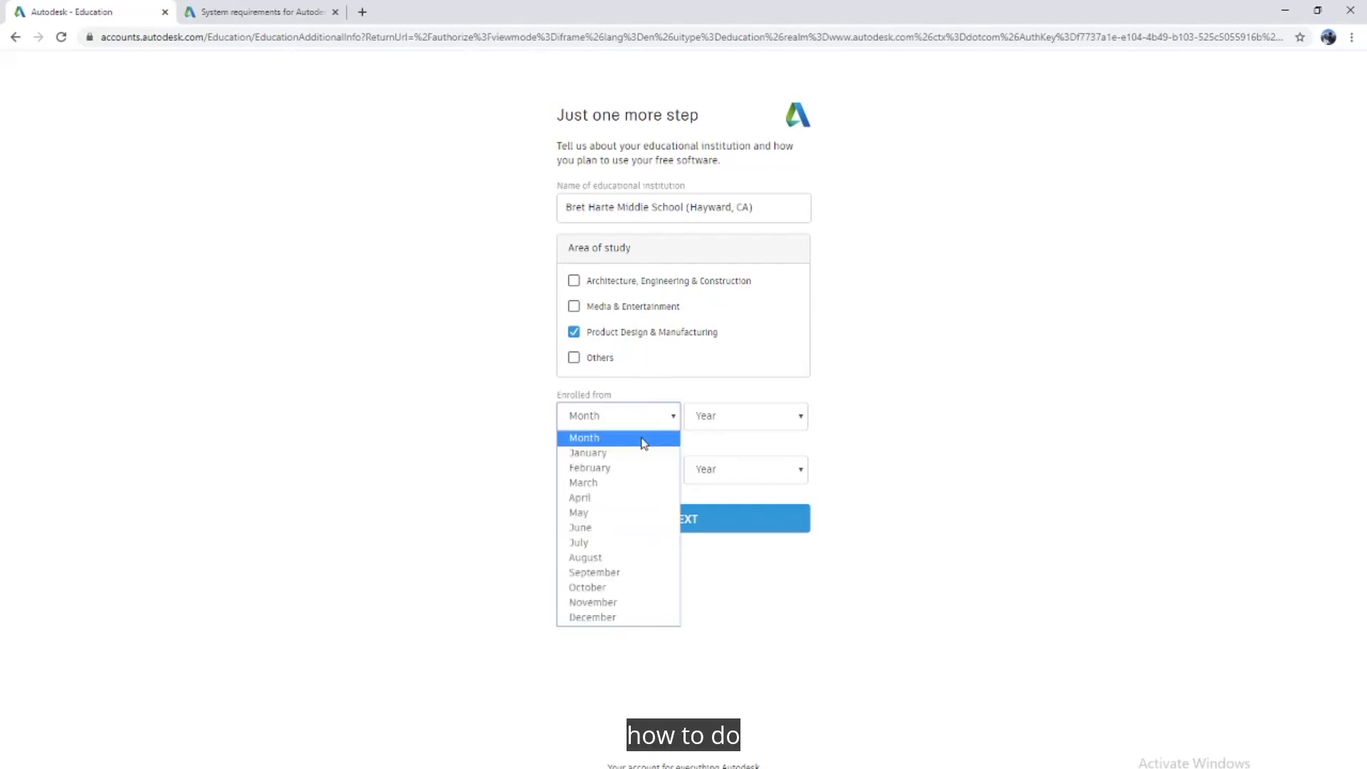
pyautogui.click(612, 575)
pyautogui.click(746, 415)
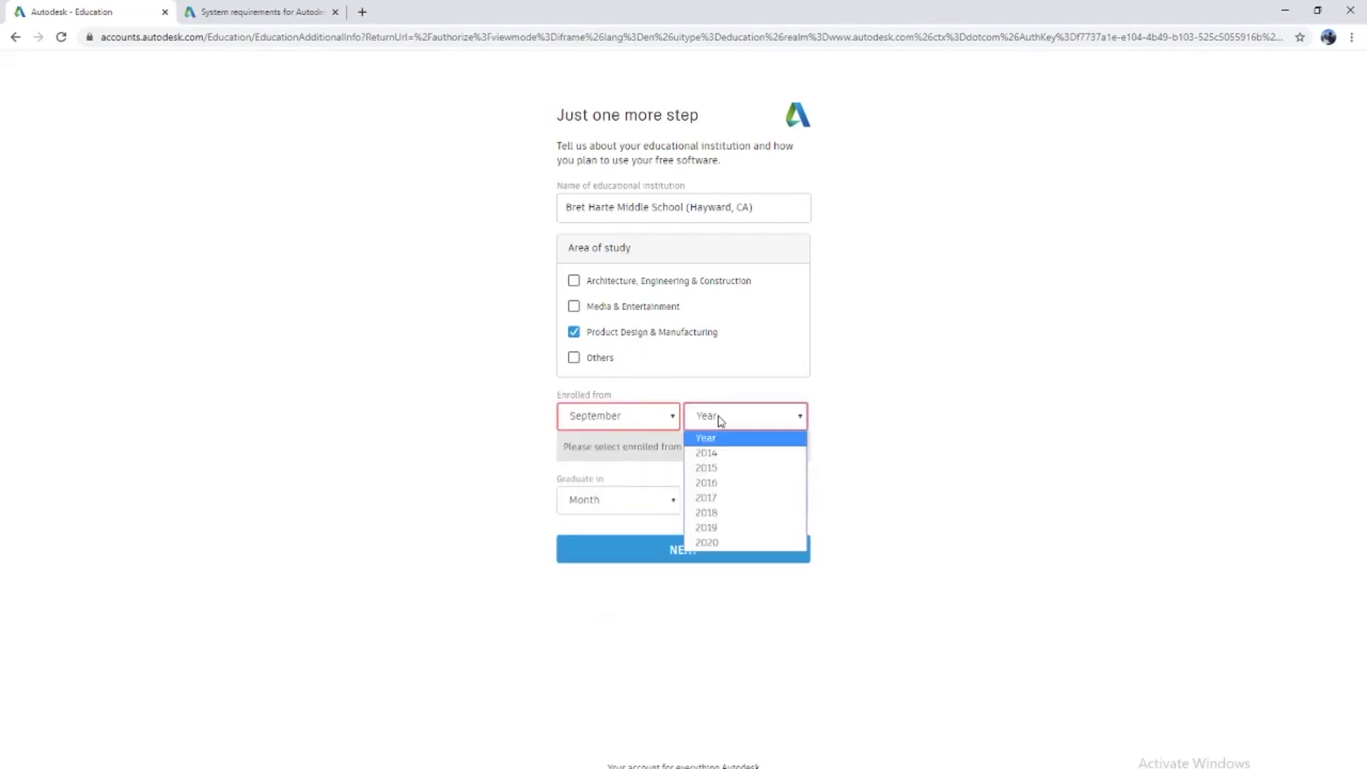
pyautogui.click(738, 527)
pyautogui.click(618, 499)
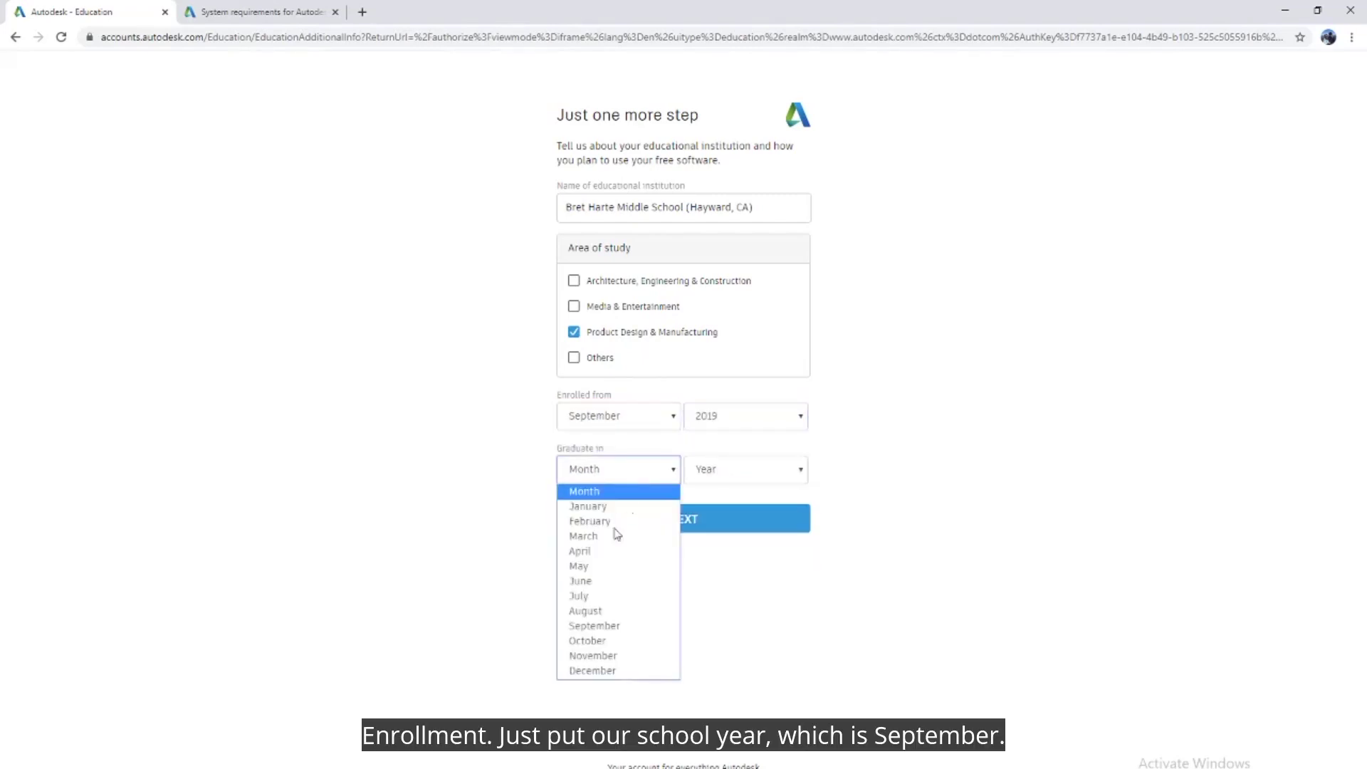
pyautogui.click(598, 567)
pyautogui.click(744, 470)
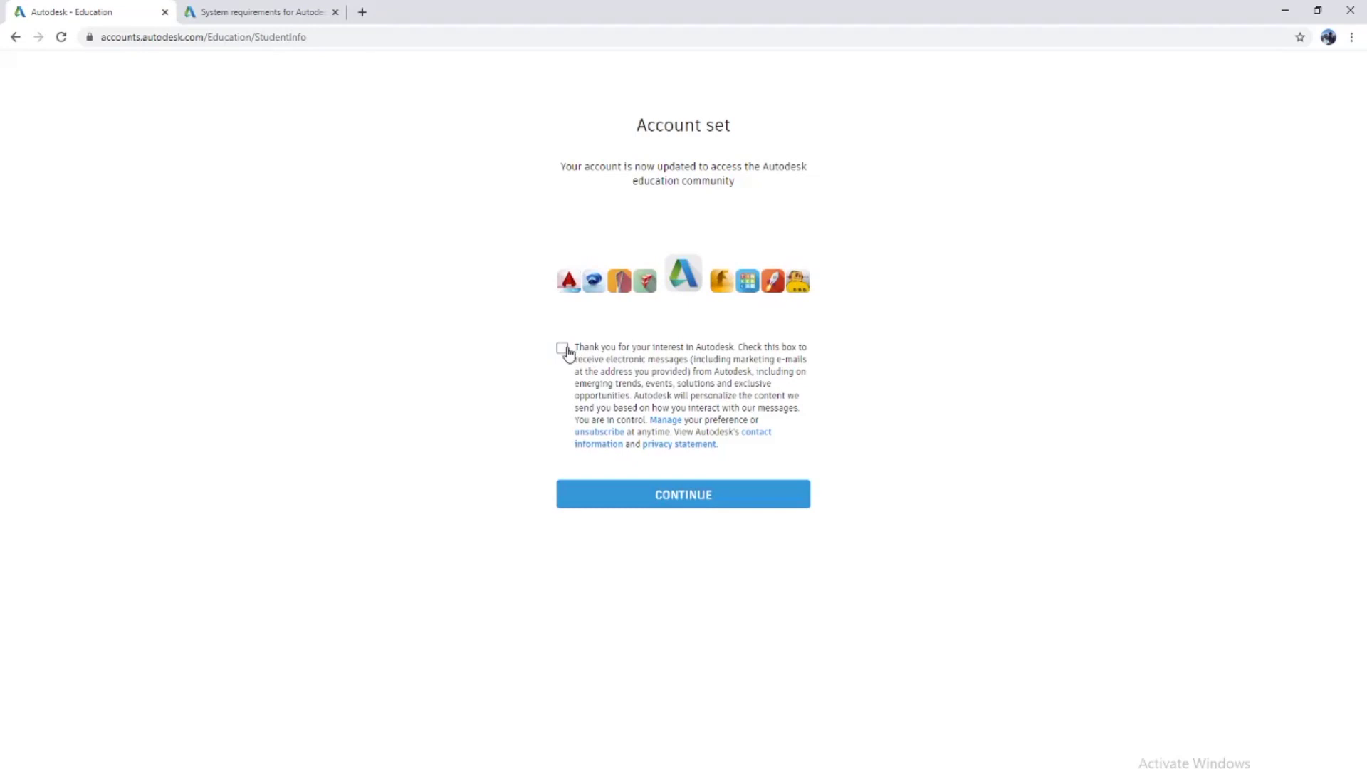
pyautogui.click(562, 348)
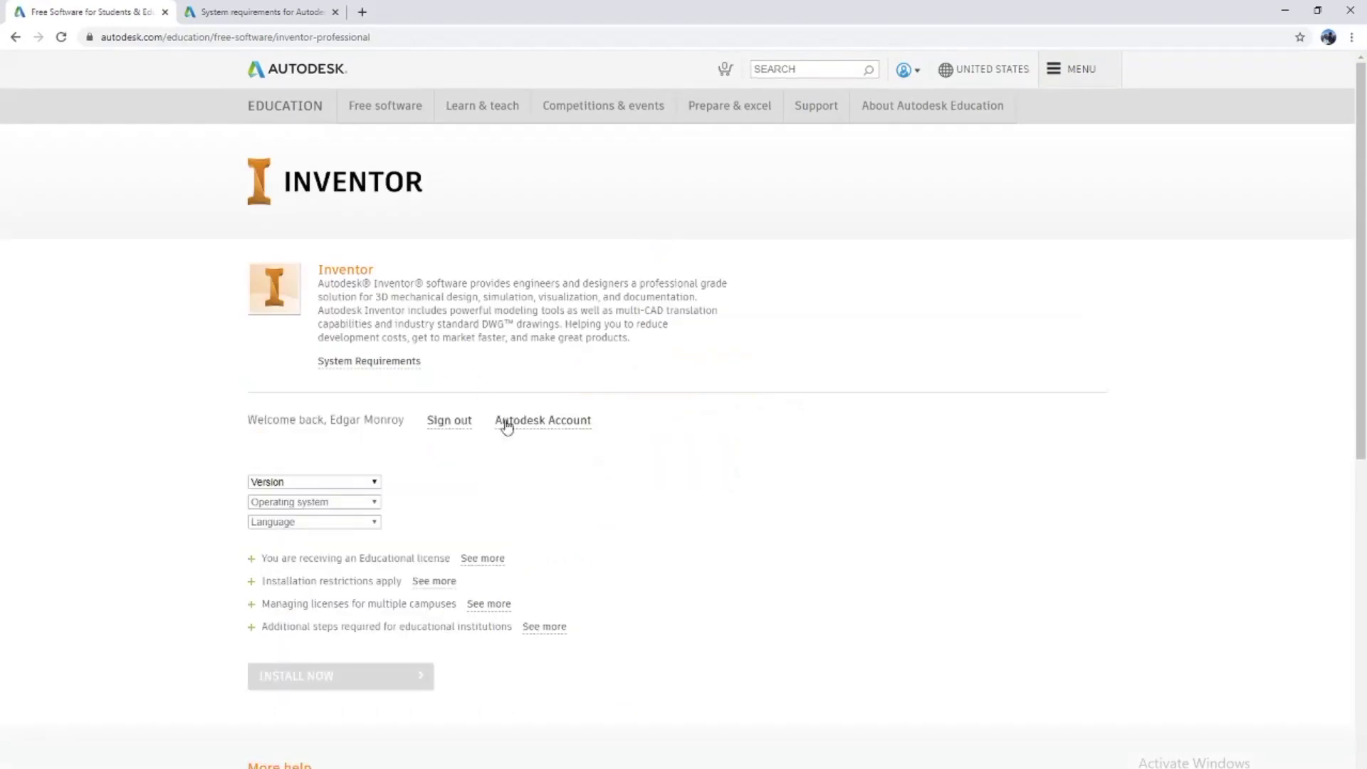
# Choose Inventor Professional 2020, Windows 64-bit and English, then start Install Now.
pyautogui.click(313, 480)
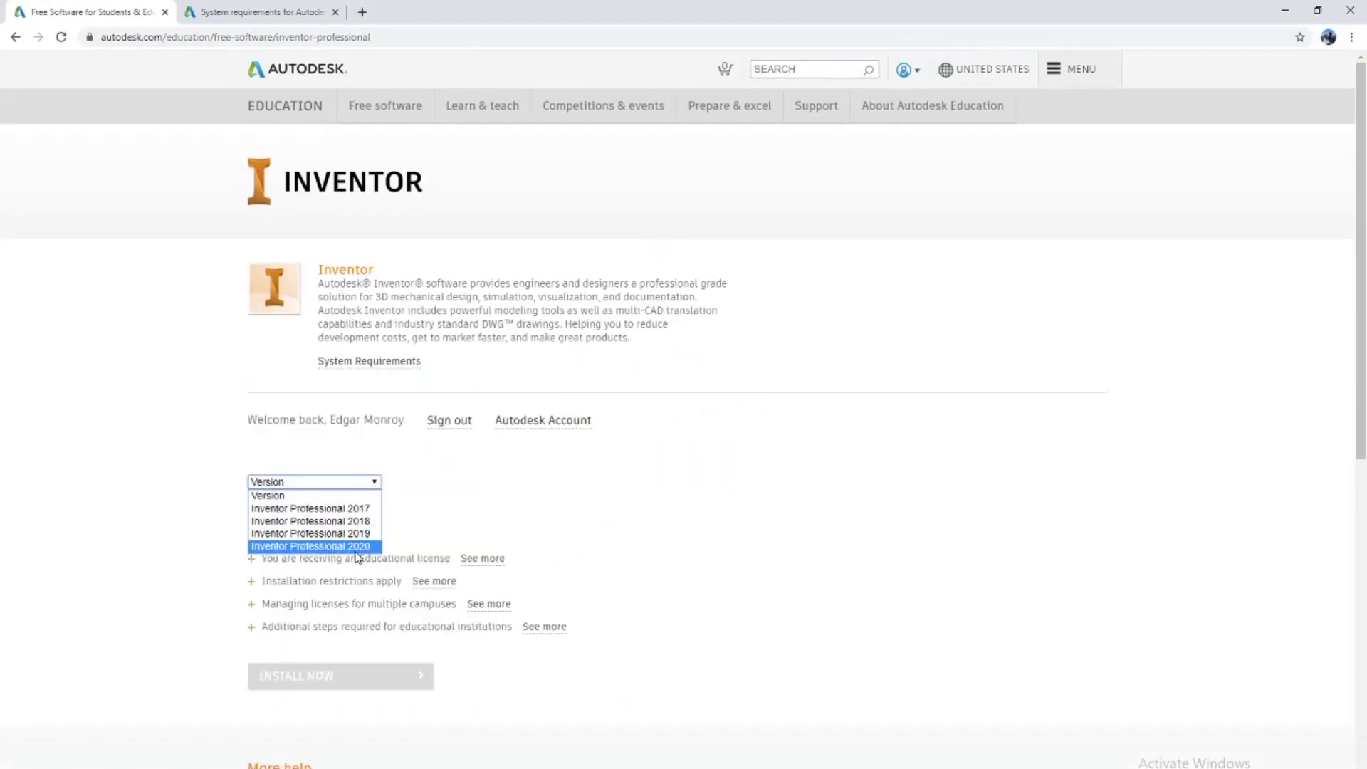
pyautogui.click(351, 546)
pyautogui.click(313, 502)
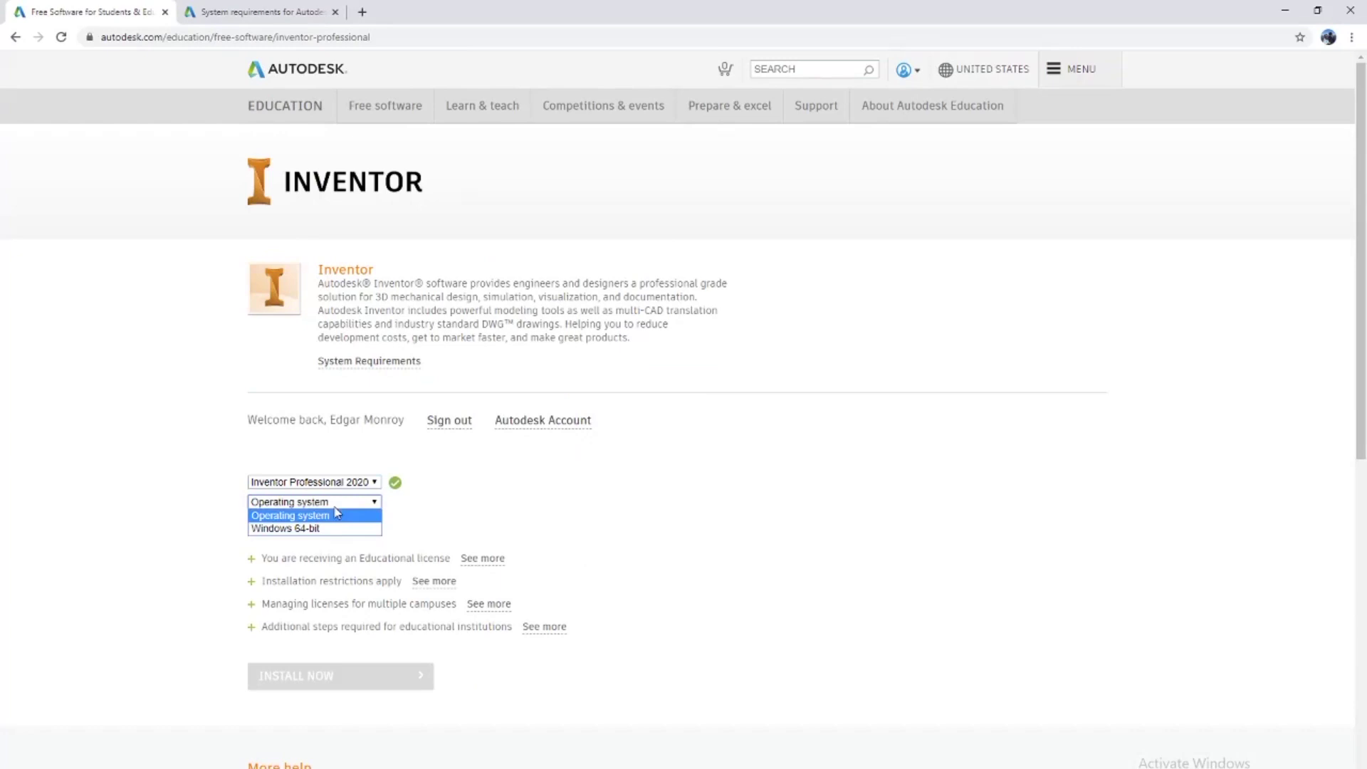
pyautogui.click(333, 529)
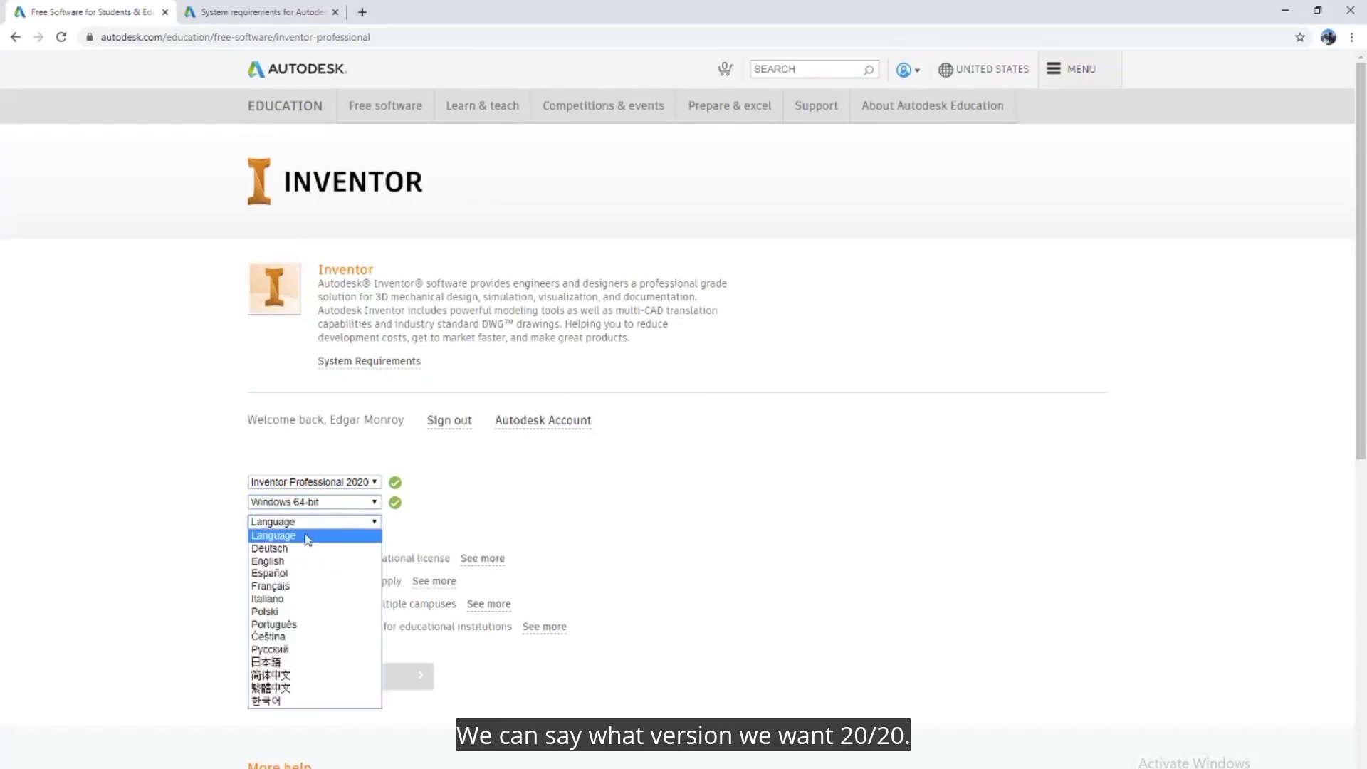
pyautogui.click(314, 561)
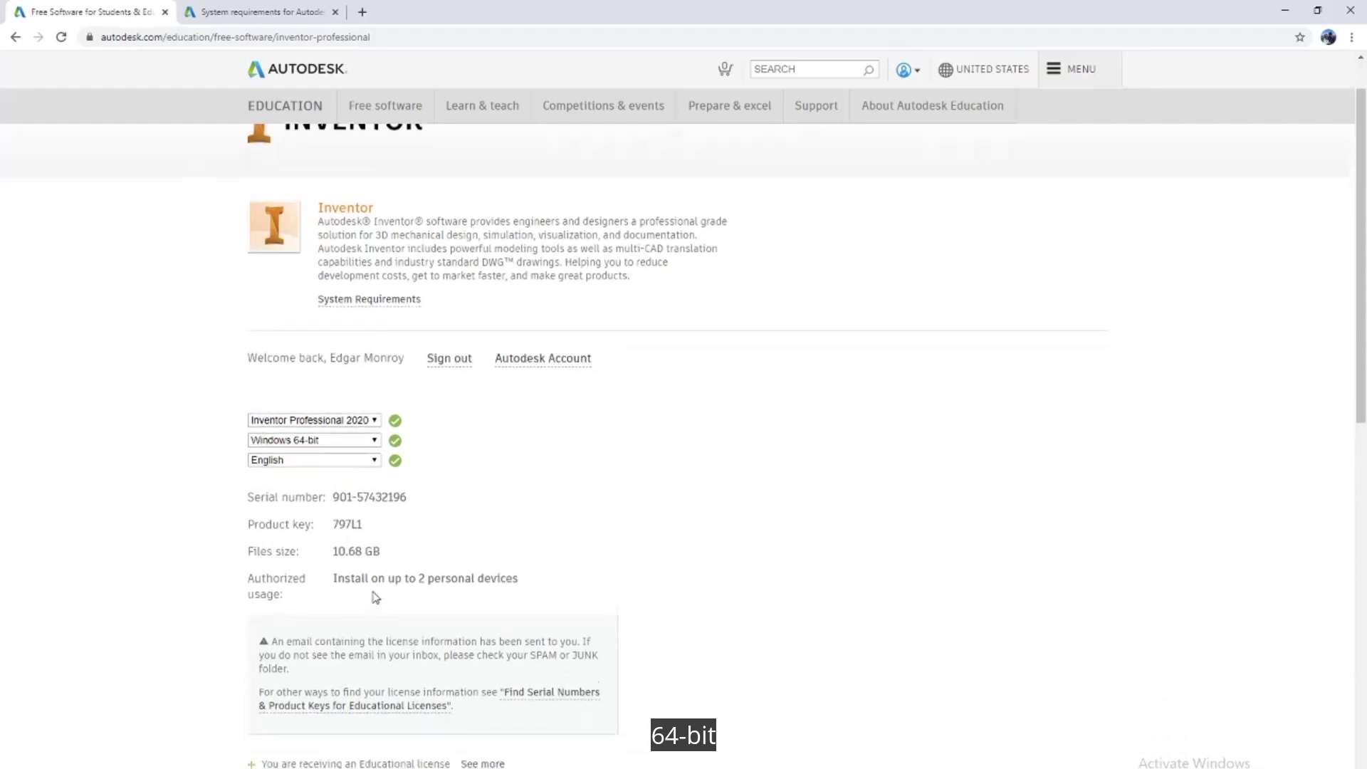
pyautogui.scroll(-1, 370, 599)
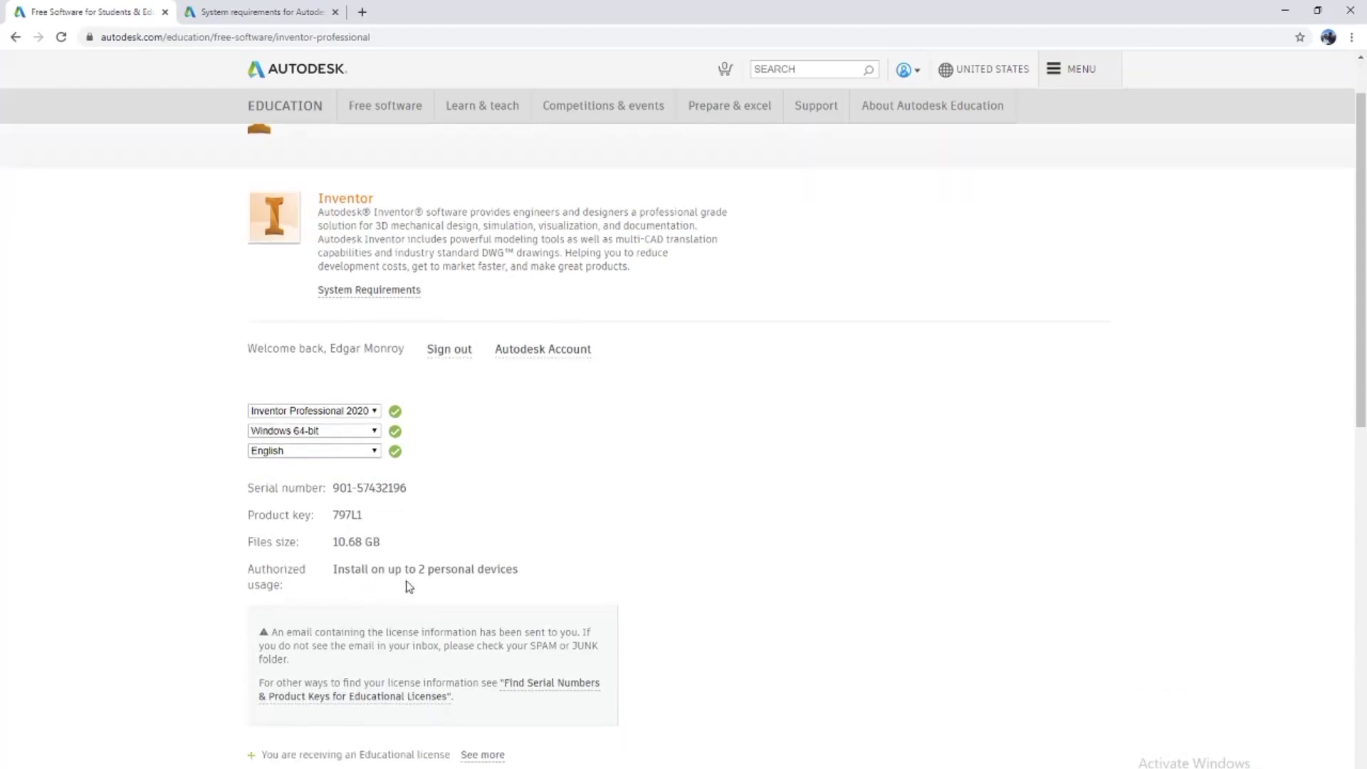
pyautogui.moveTo(522, 573); pyautogui.dragTo(328, 586)
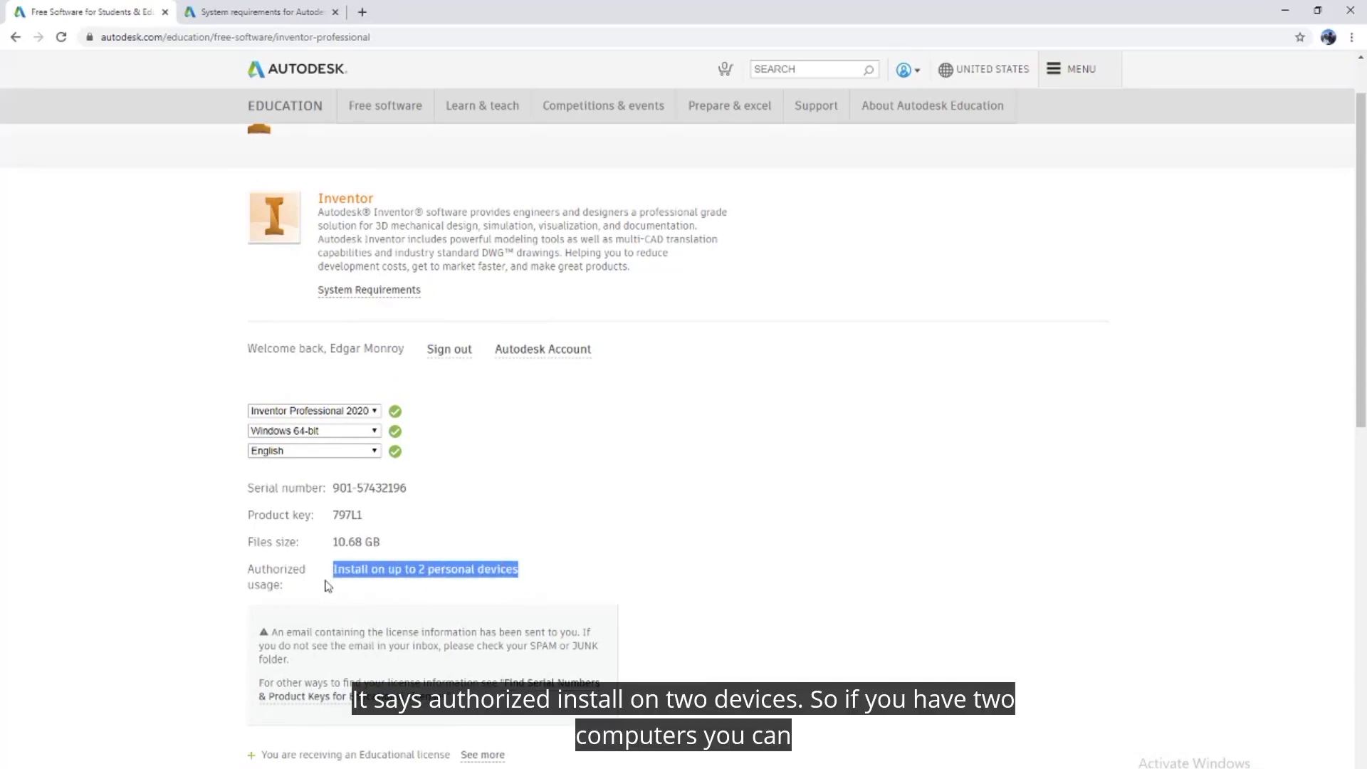
pyautogui.scroll(-2, 384, 552)
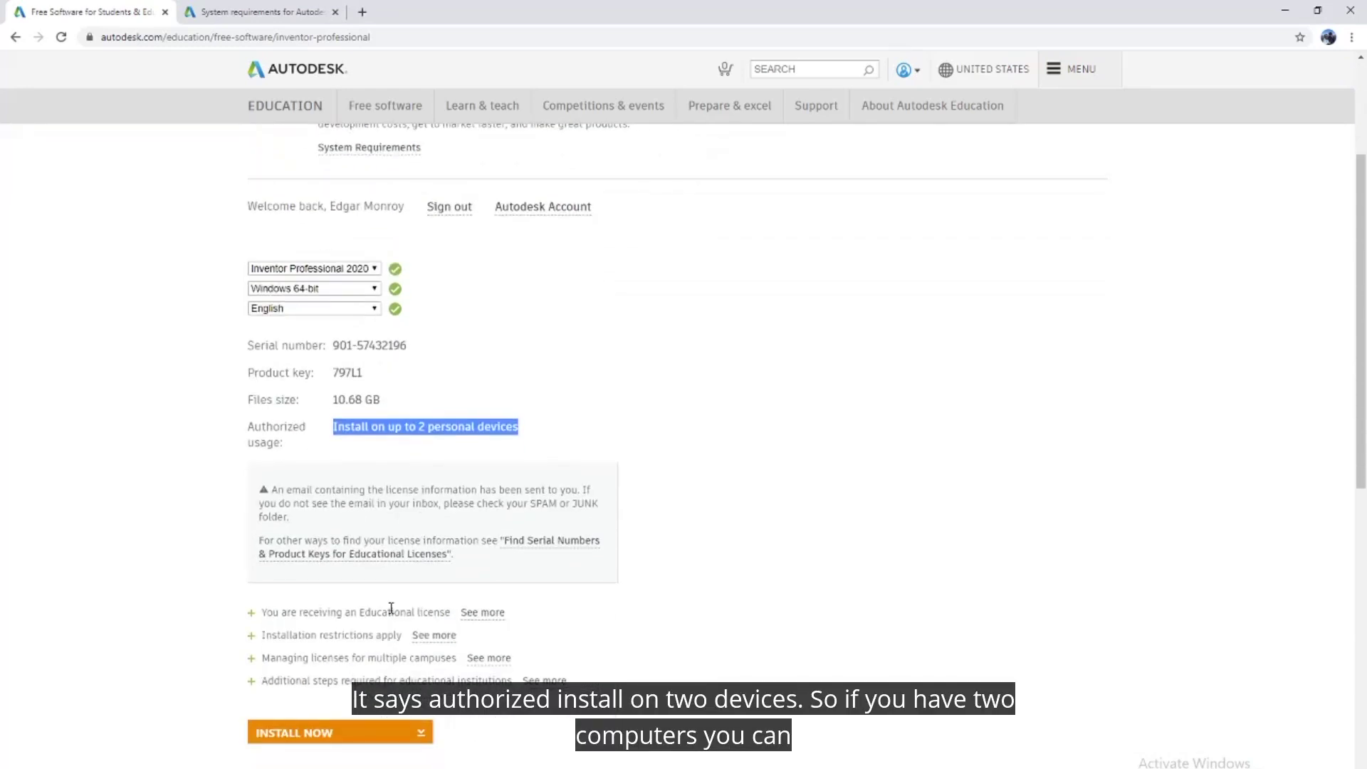
pyautogui.click(371, 734)
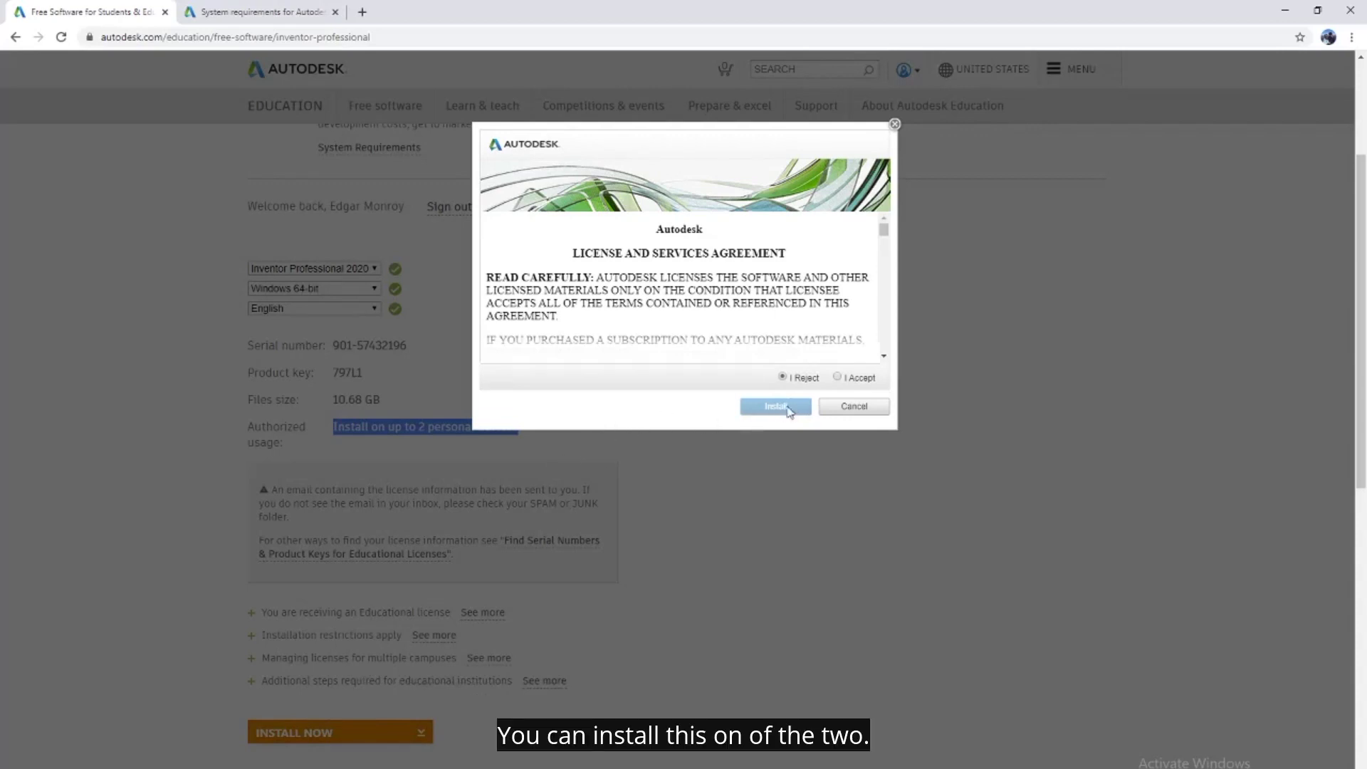
# Accept the license and services agreement and install Inventor 2020.
pyautogui.click(836, 378)
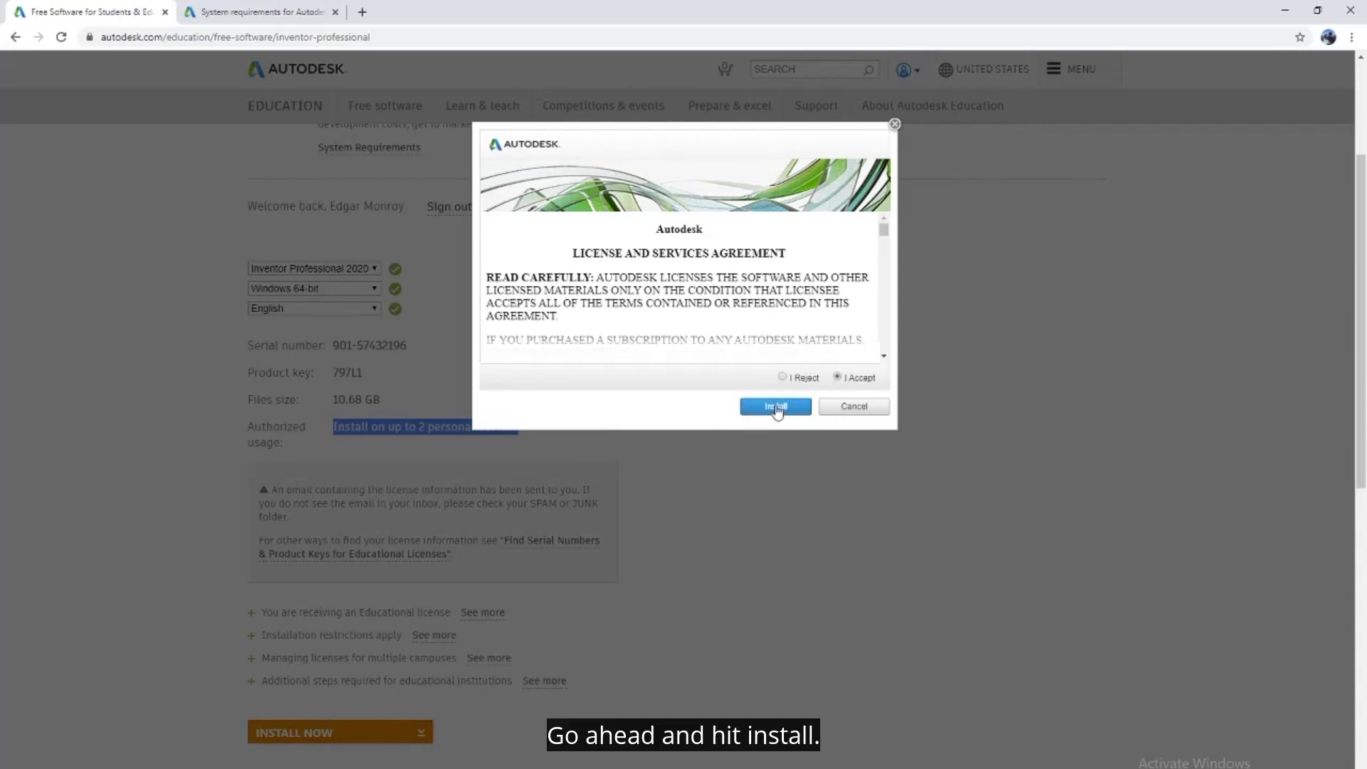
pyautogui.click(776, 407)
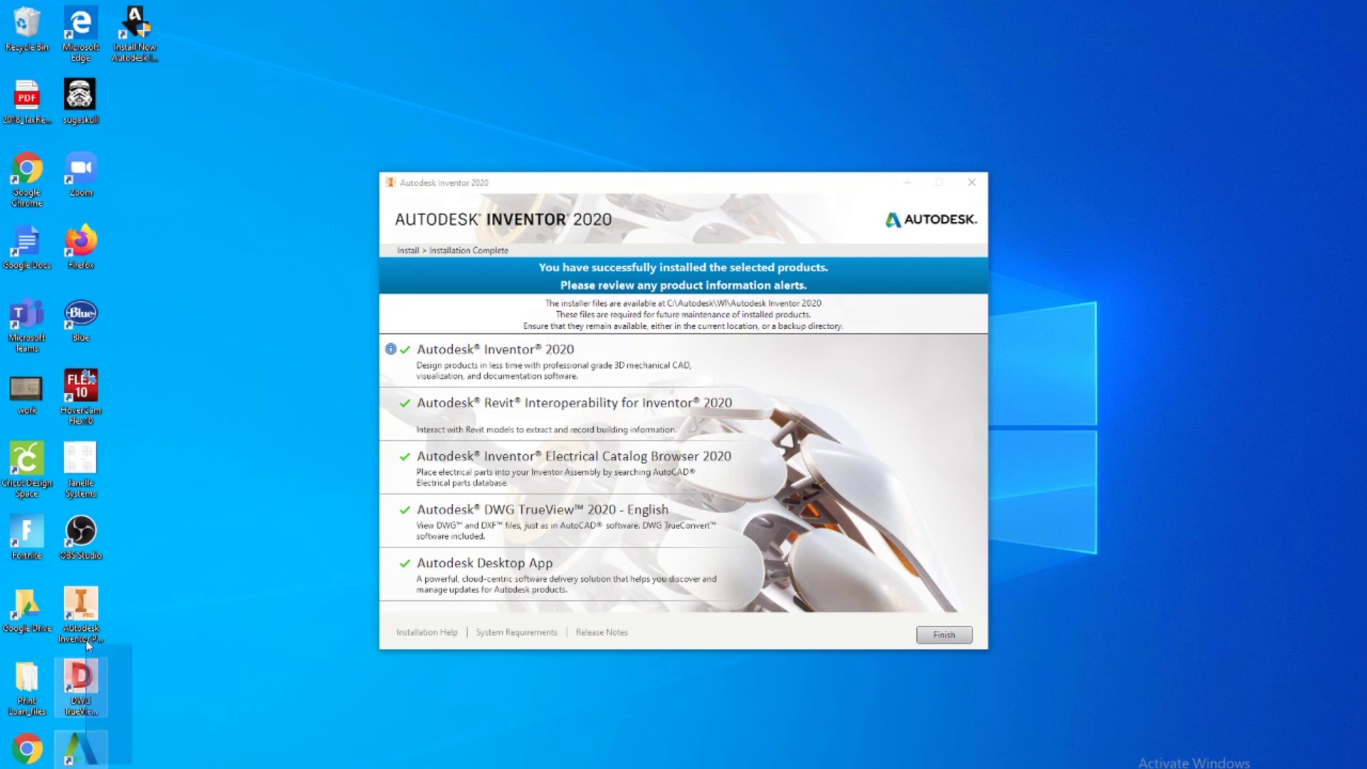
# Finish the installer, decline the restart, and select the Inventor Professional 2020 desktop shortcut.
pyautogui.moveTo(133, 766); pyautogui.dragTo(72, 593)
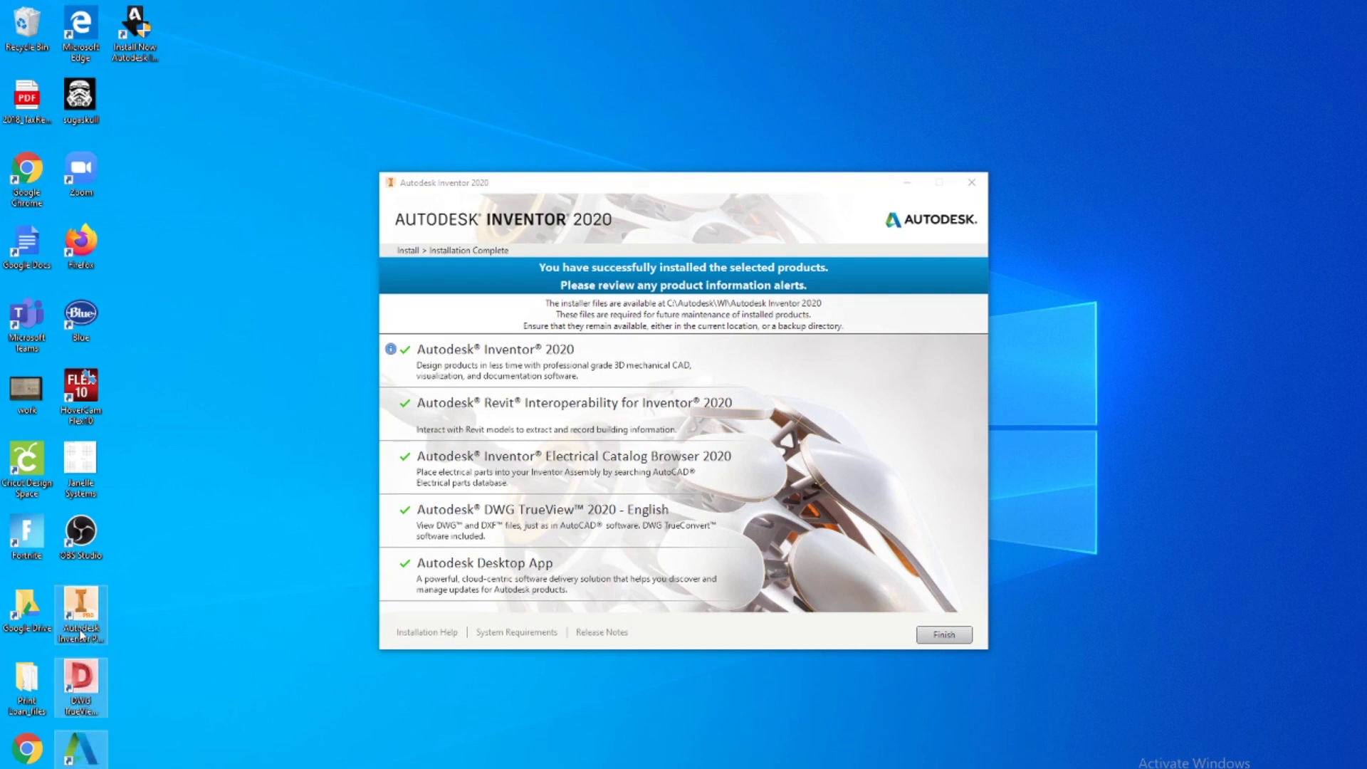
pyautogui.click(80, 615)
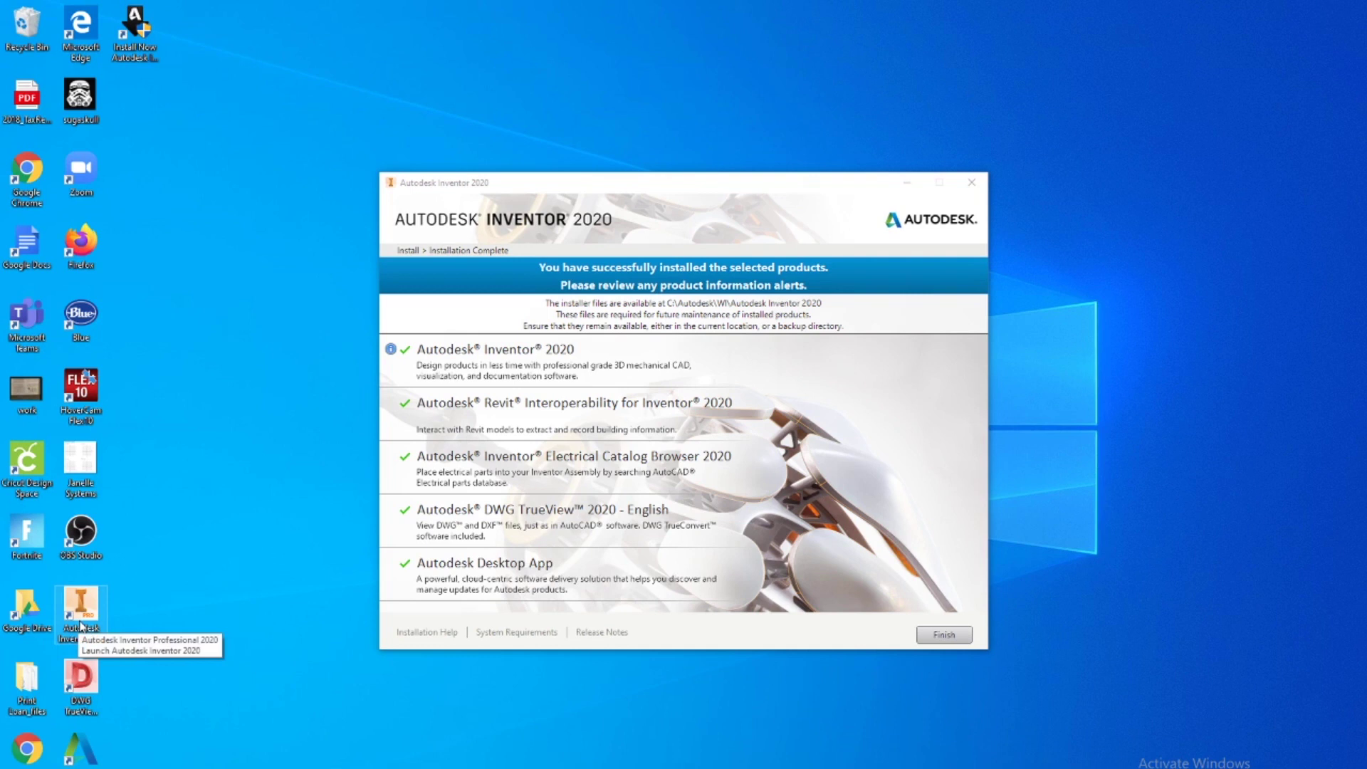
pyautogui.click(83, 612)
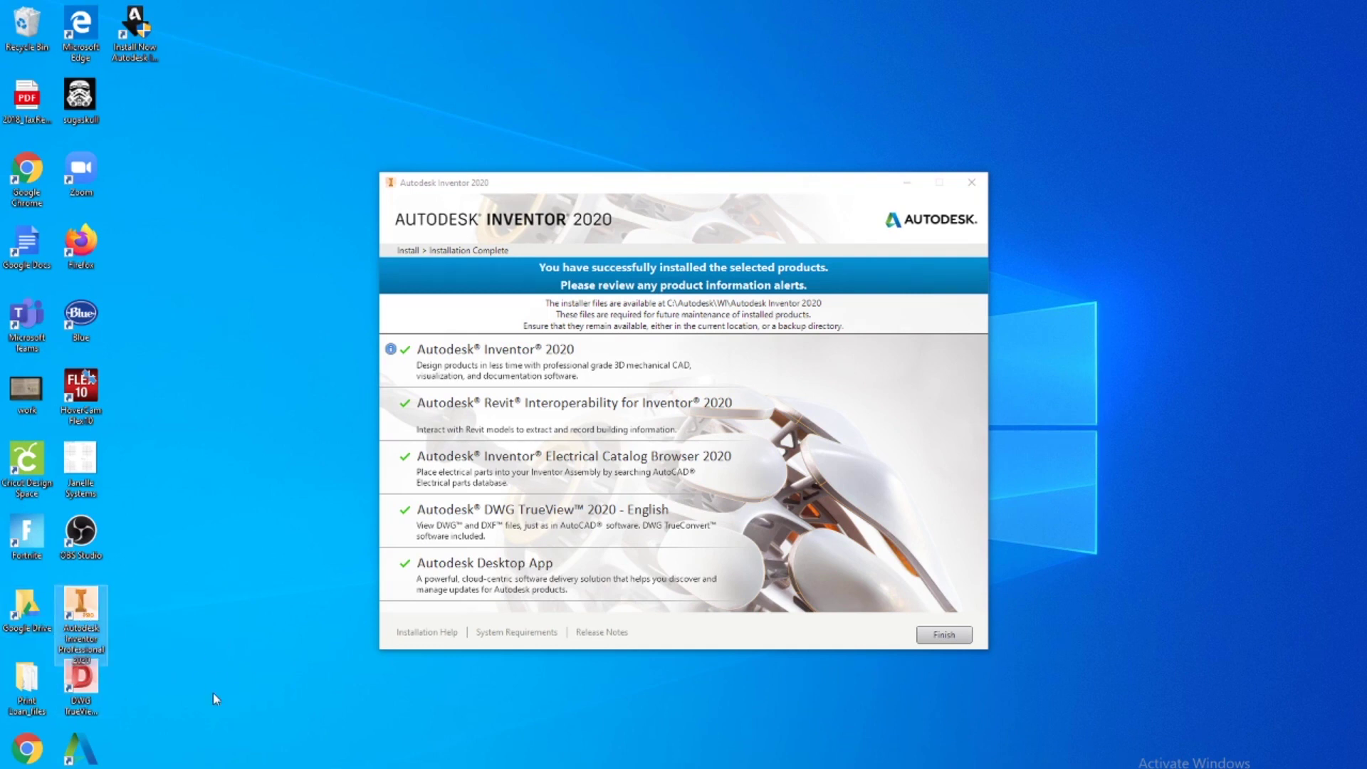
pyautogui.click(931, 636)
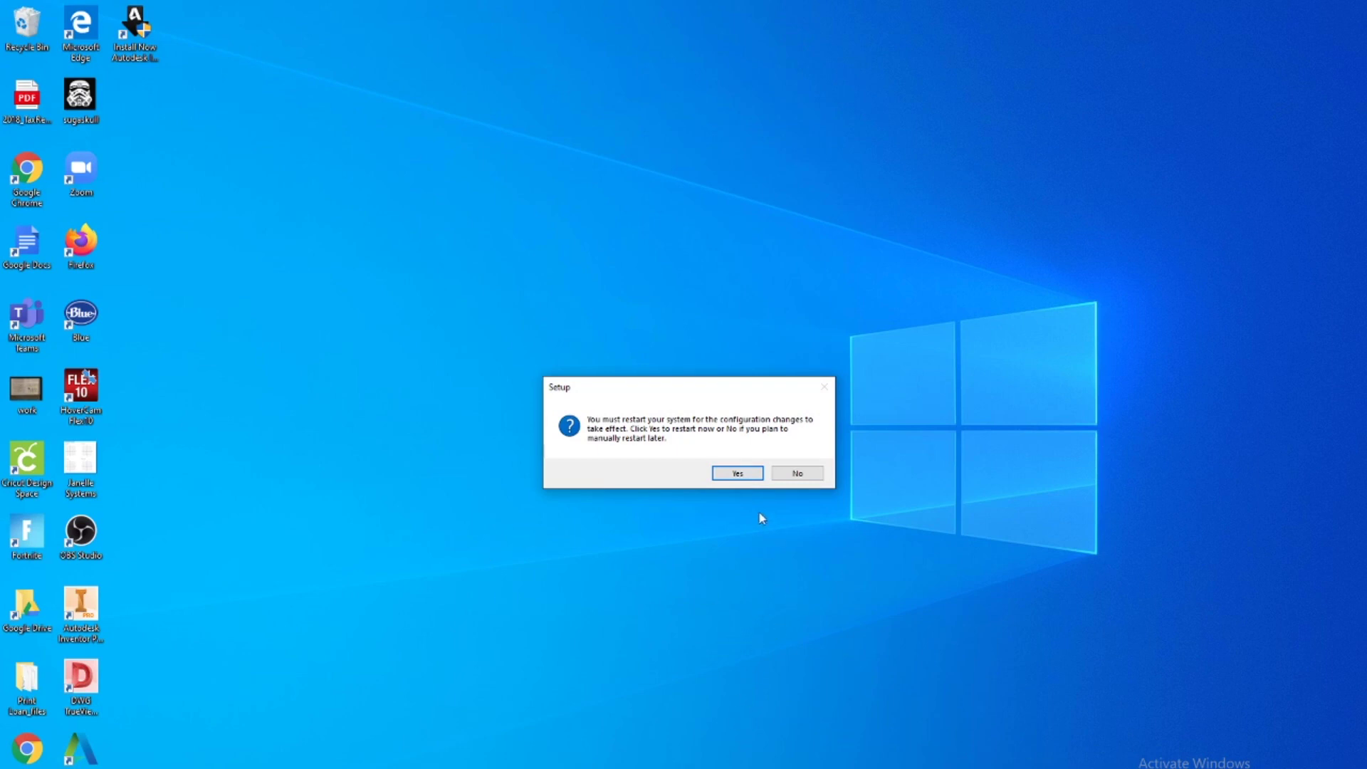
pyautogui.click(798, 473)
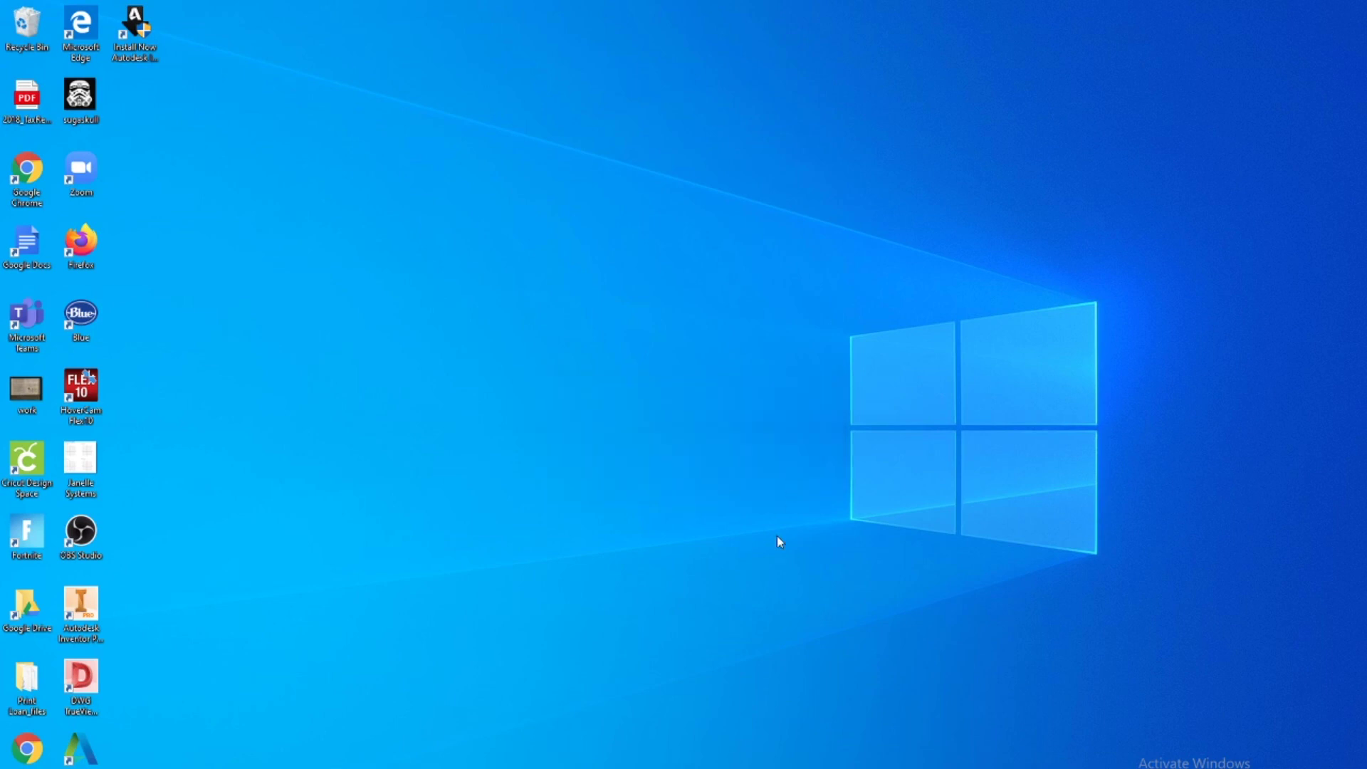
pyautogui.click(88, 607)
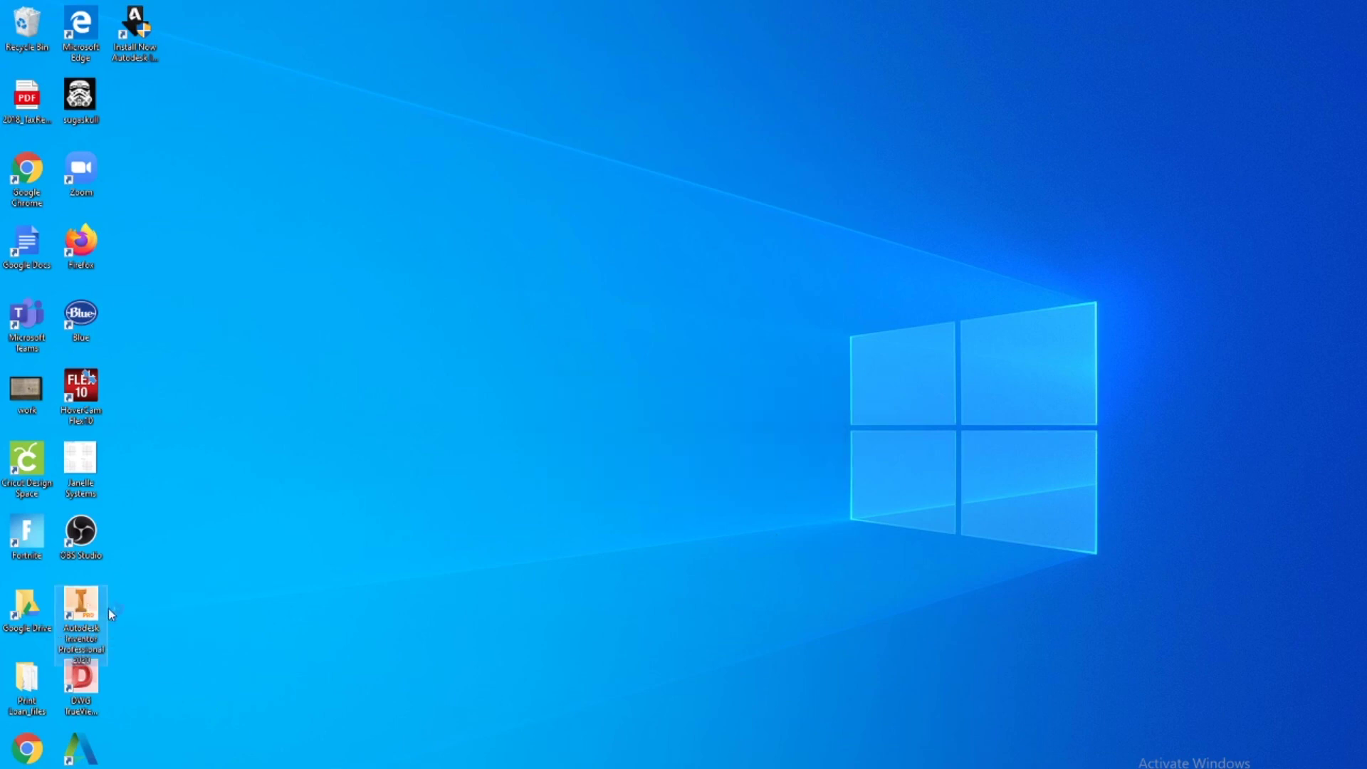